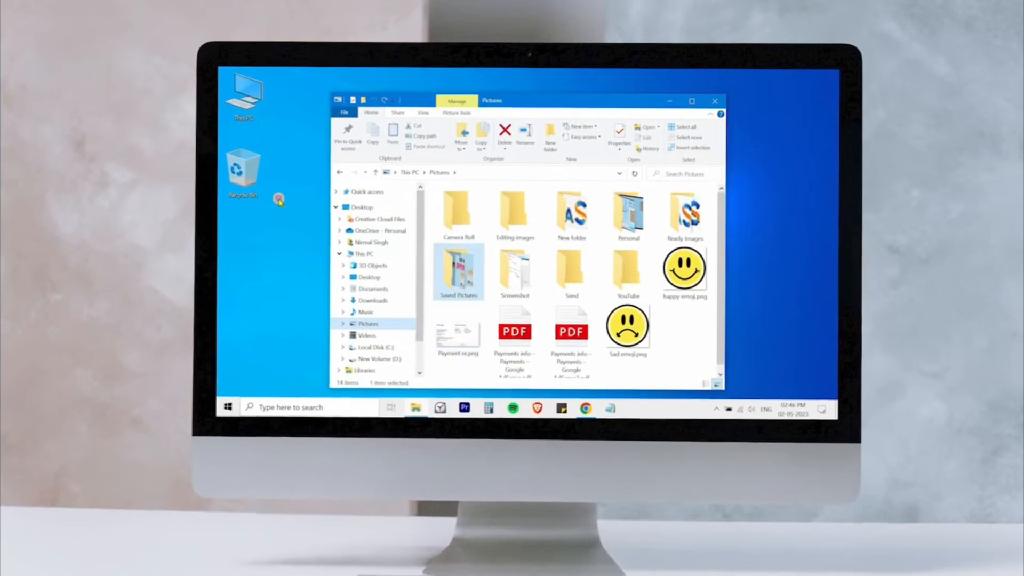
Close the Pictures window, and view the Recycle Bin's contents in a maximized window before minimizing it
click(714, 105)
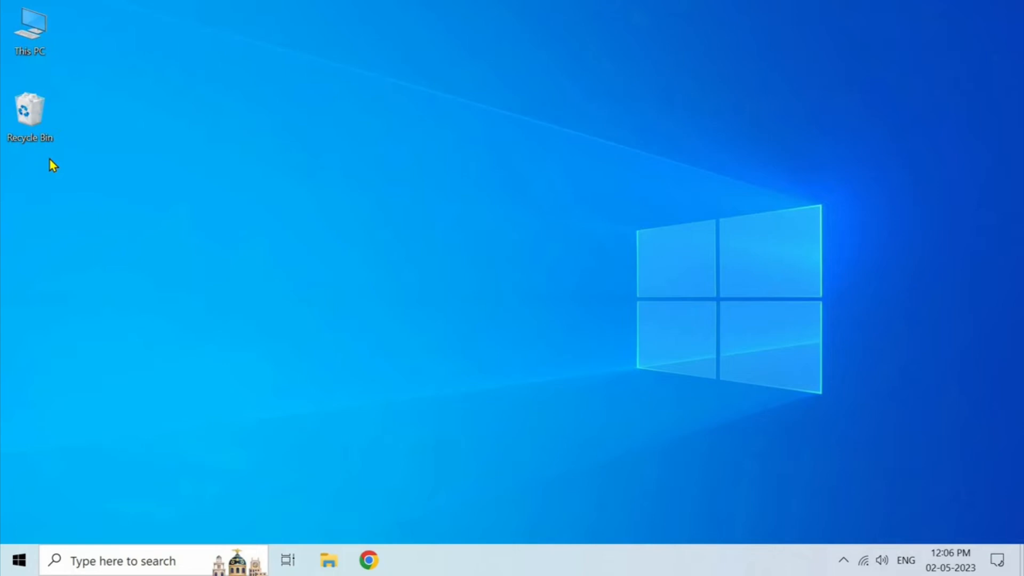
double_click(29, 111)
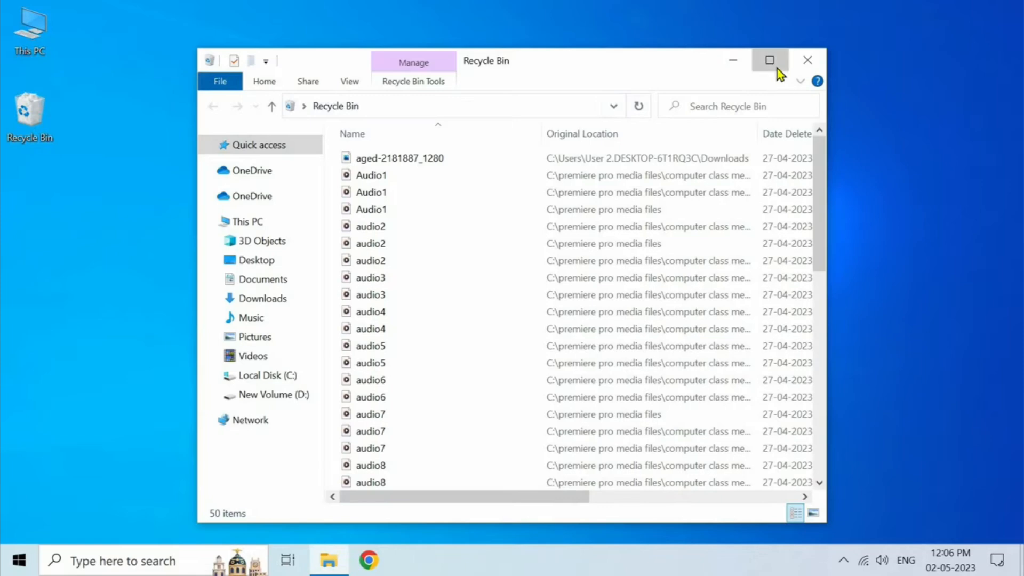
click(769, 61)
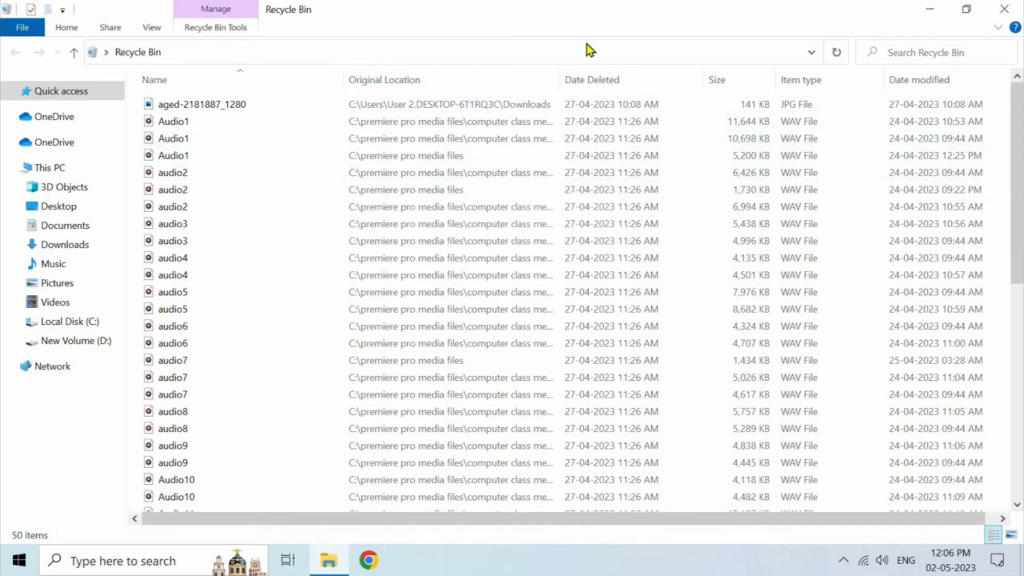
click(921, 10)
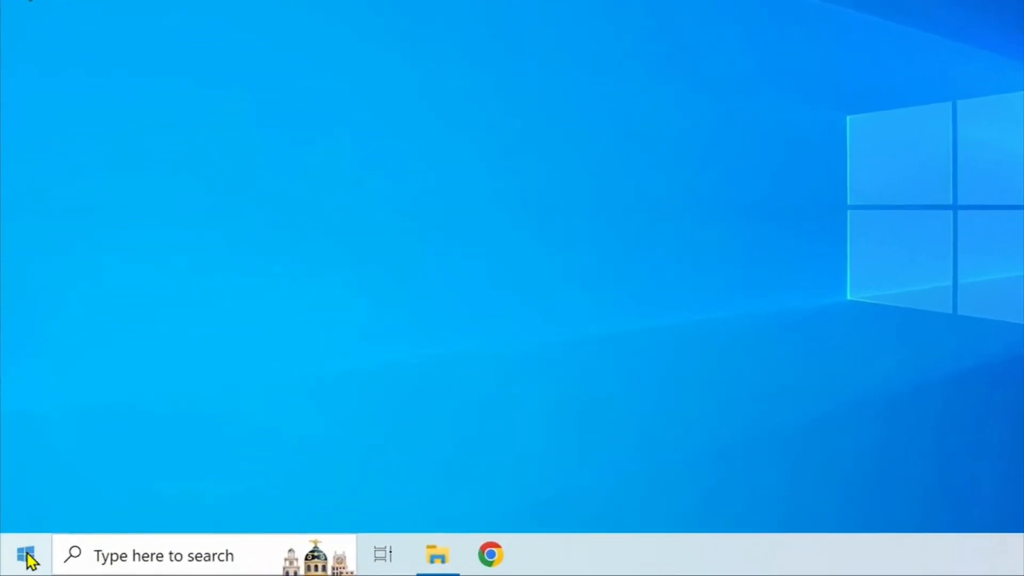
Open the desktop icon settings from the Themes page of the Windows personalization settings
click(28, 558)
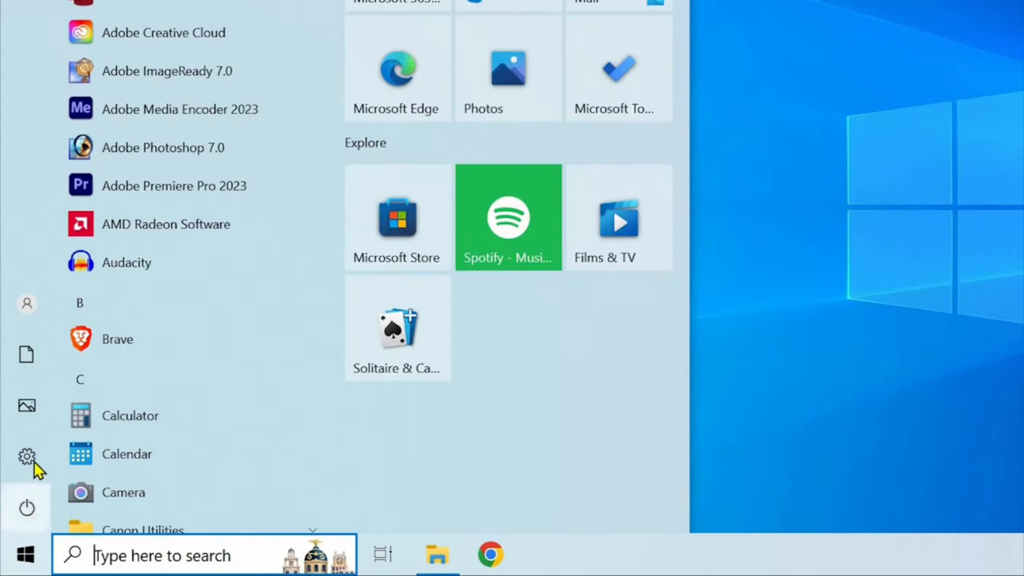
mouse_move(72, 457)
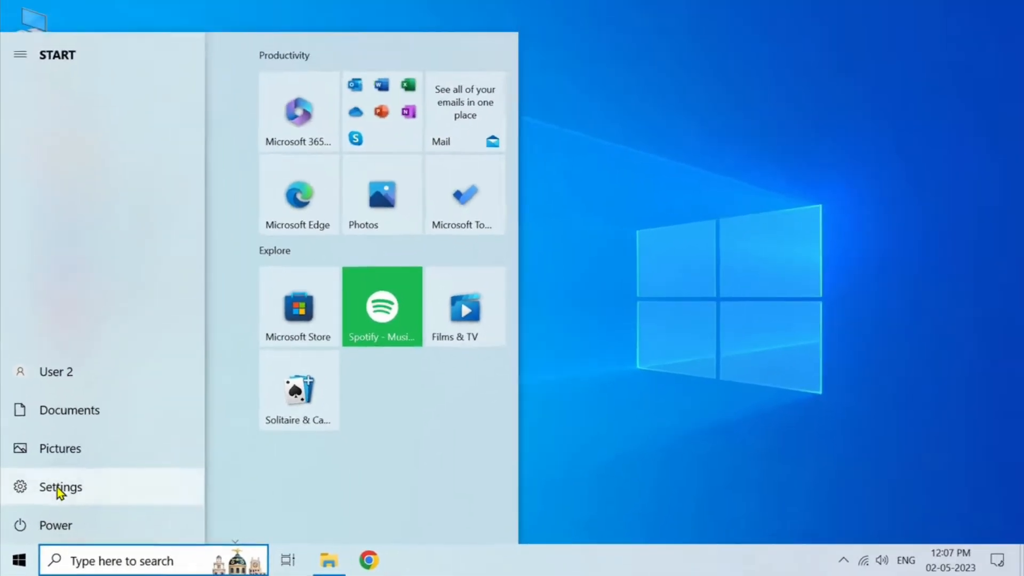
click(58, 489)
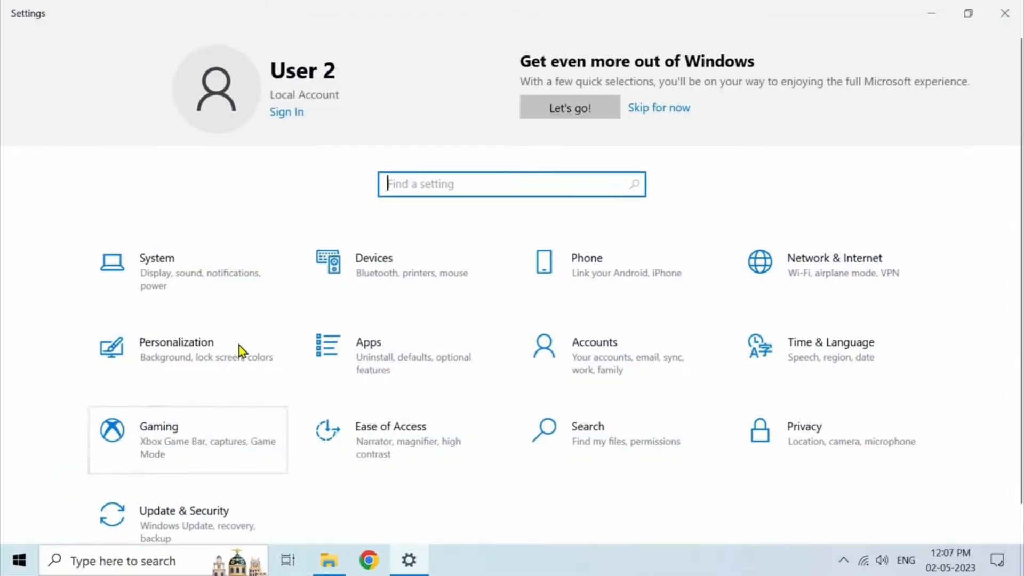
click(190, 347)
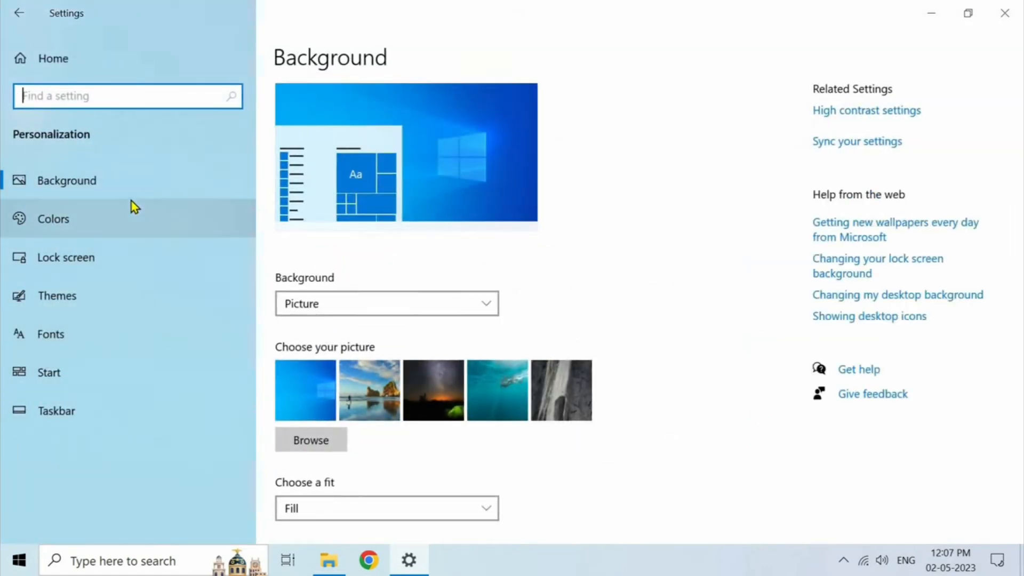
click(103, 295)
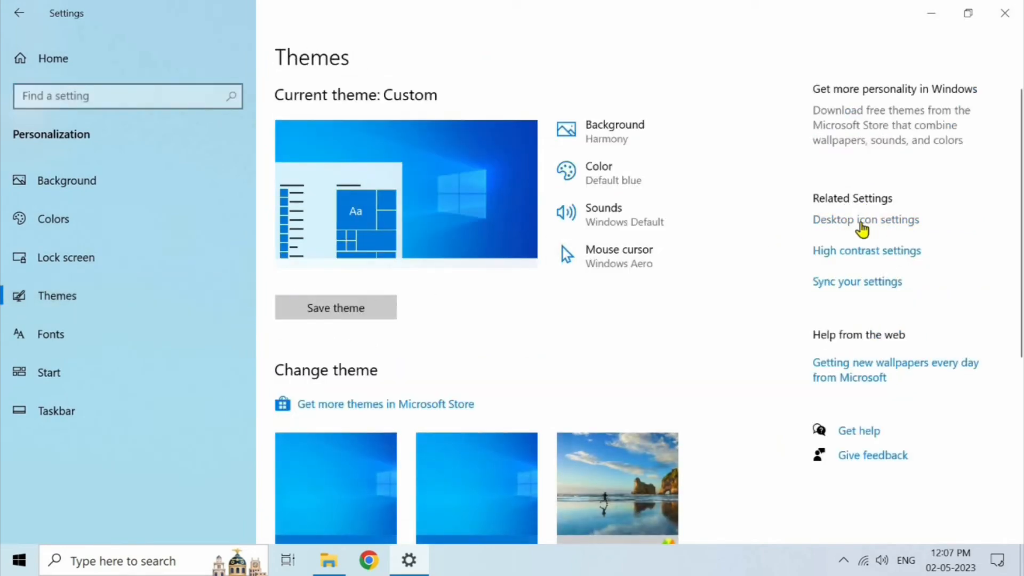
click(863, 221)
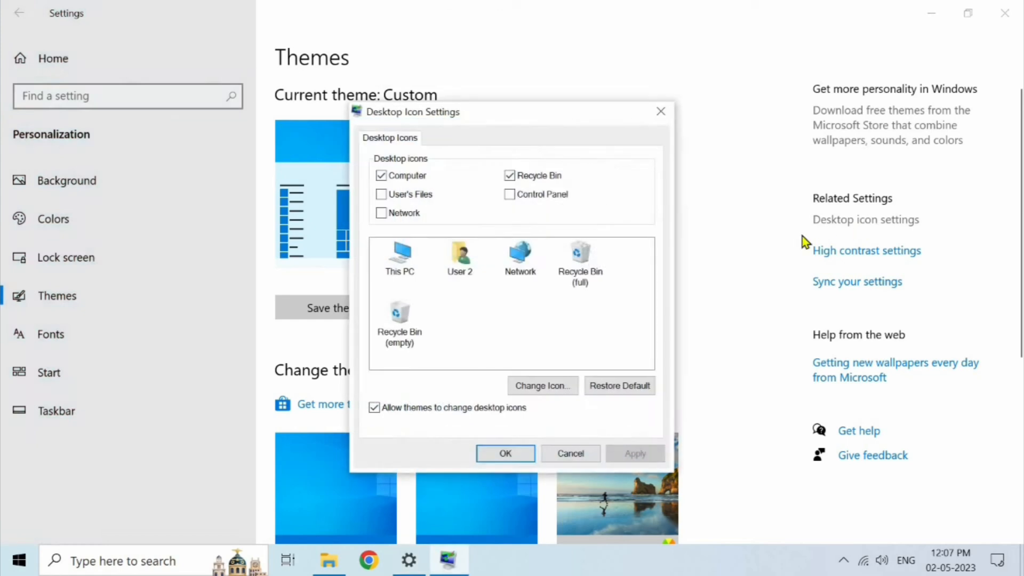
Enable the Recycle Bin desktop icon, apply the setting and close the Settings window
click(510, 176)
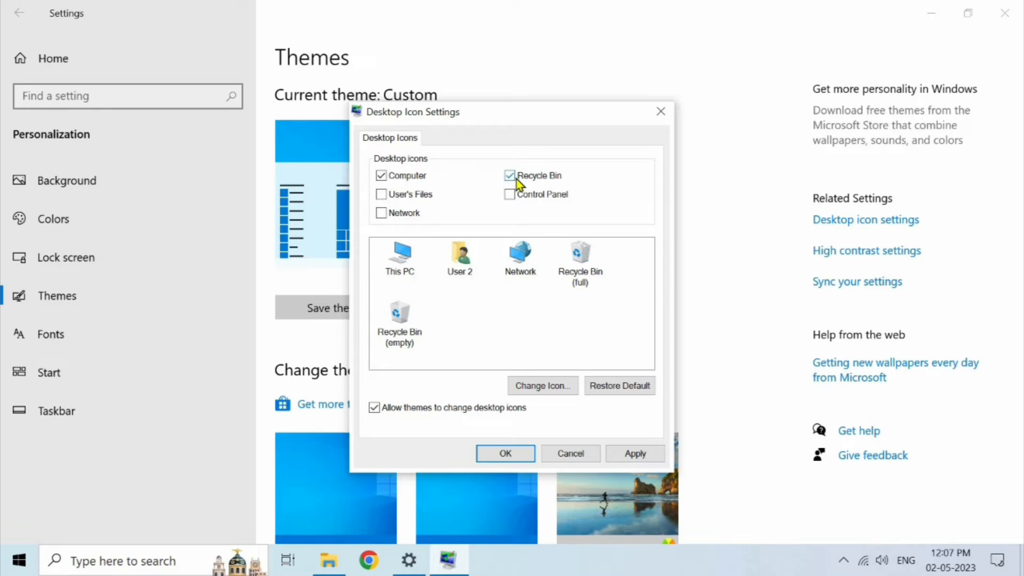
click(630, 457)
click(505, 454)
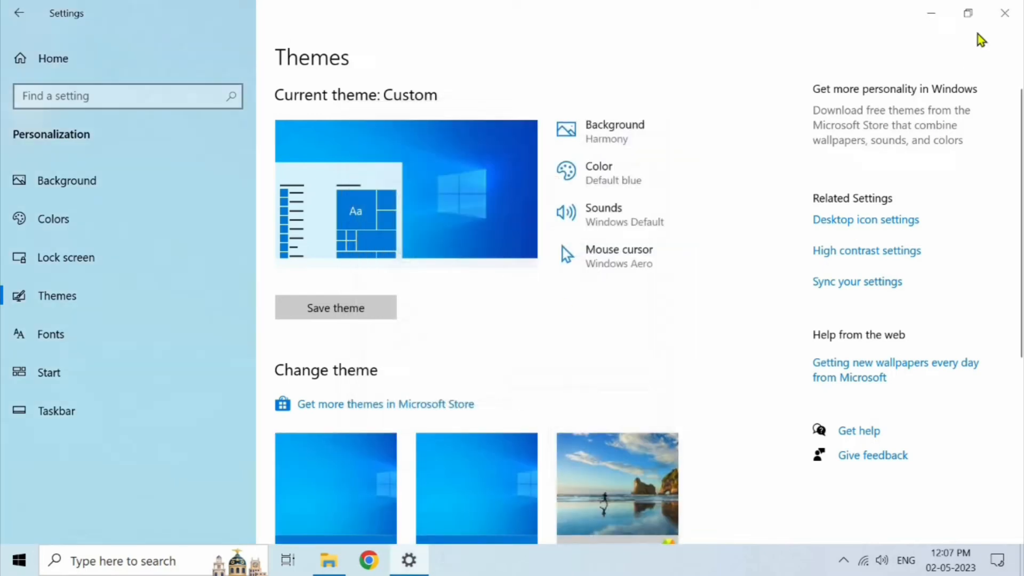
click(1001, 18)
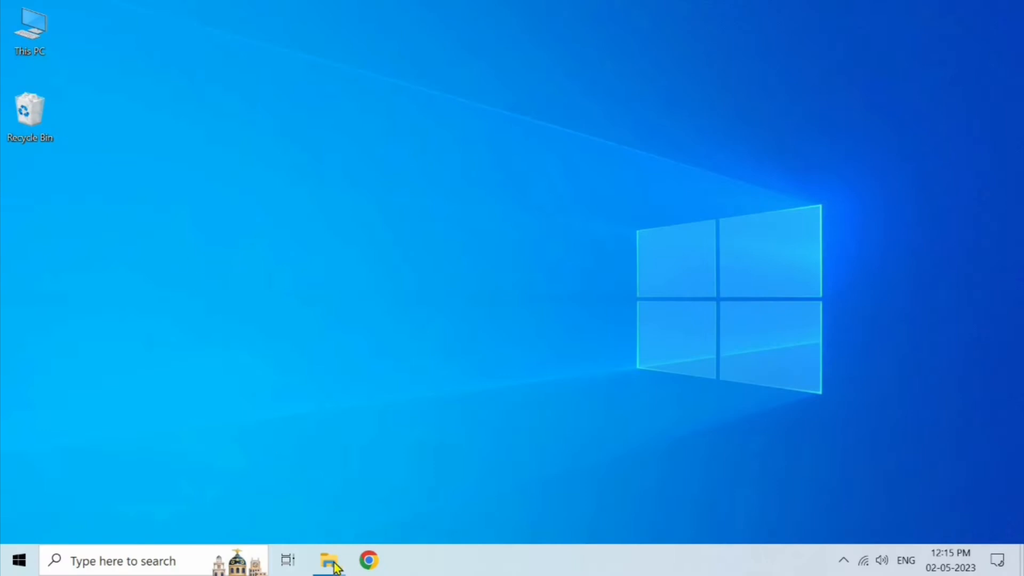
Delete the salt-harvesting-3060093__340 image from the Saved Pictures folder
mouse_move(332, 560)
click(302, 498)
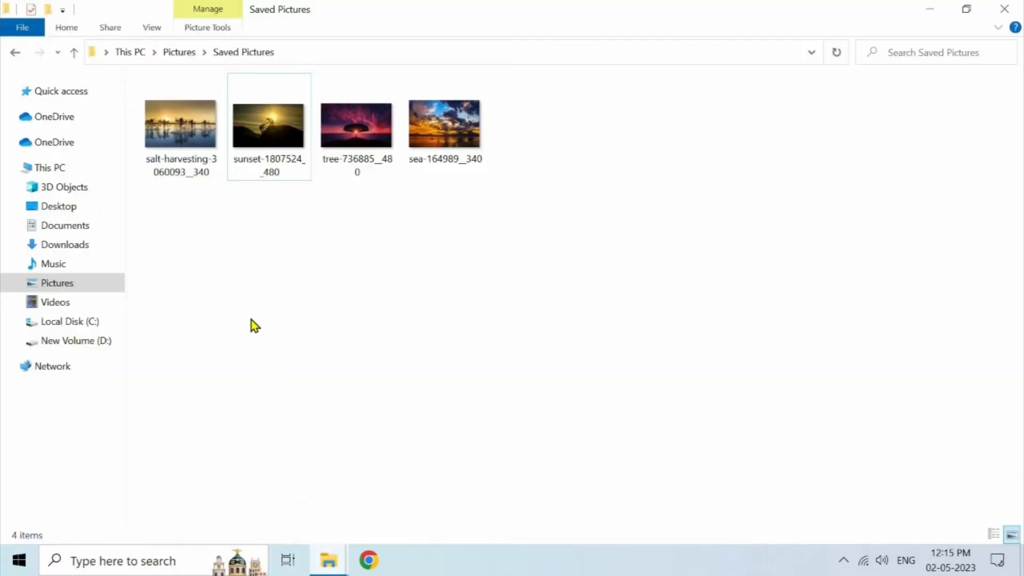
click(192, 140)
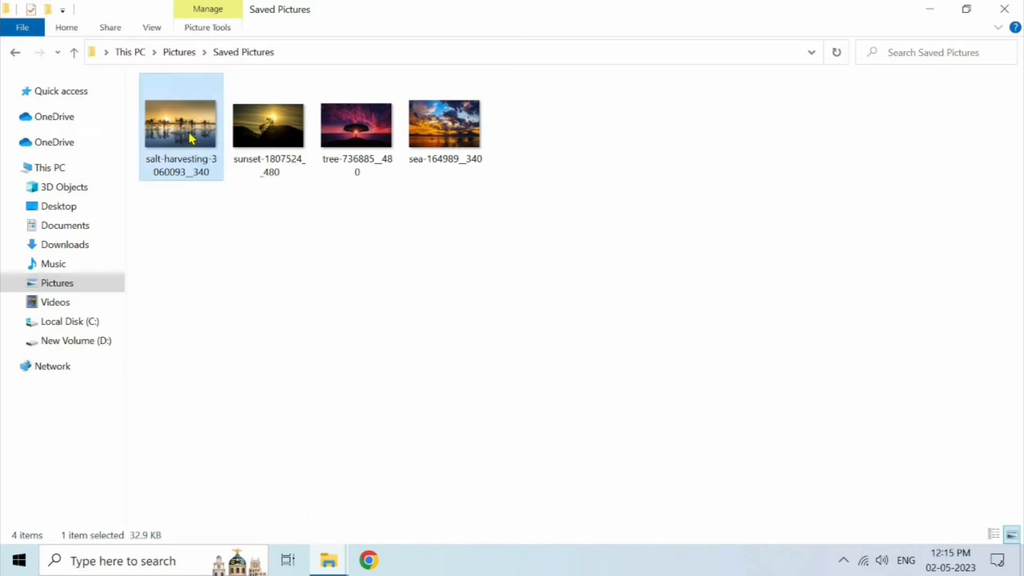
key(Delete)
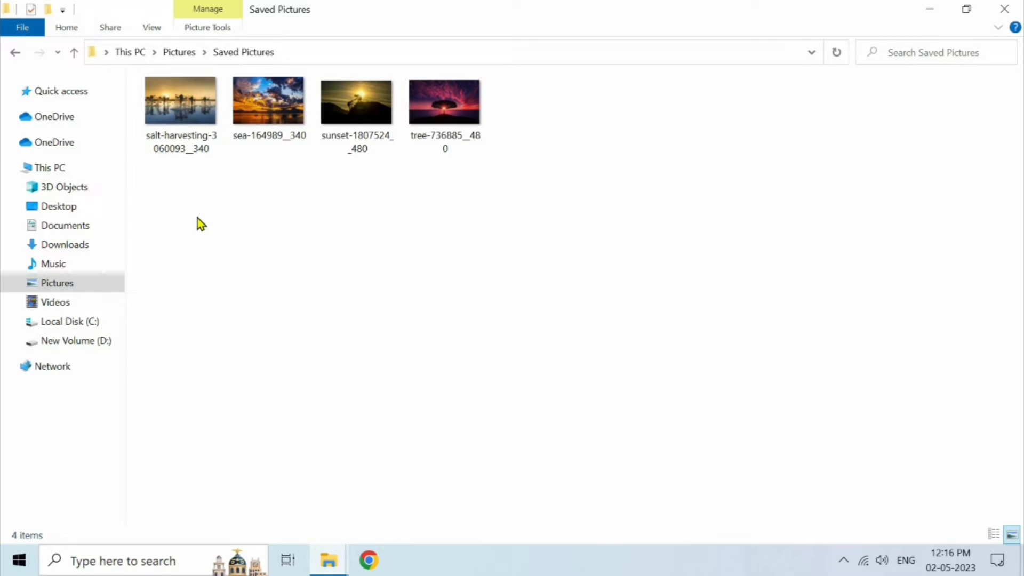
click(186, 133)
key(Delete)
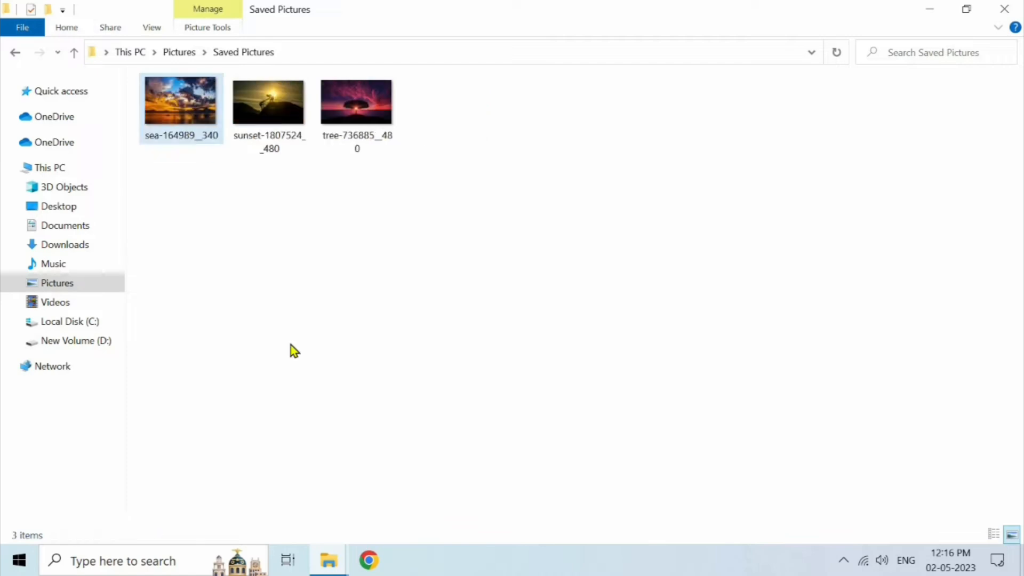
Restore salt-harvesting-3060093__340 from the Recycle Bin and check for it in the Saved Pictures folder
mouse_move(335, 553)
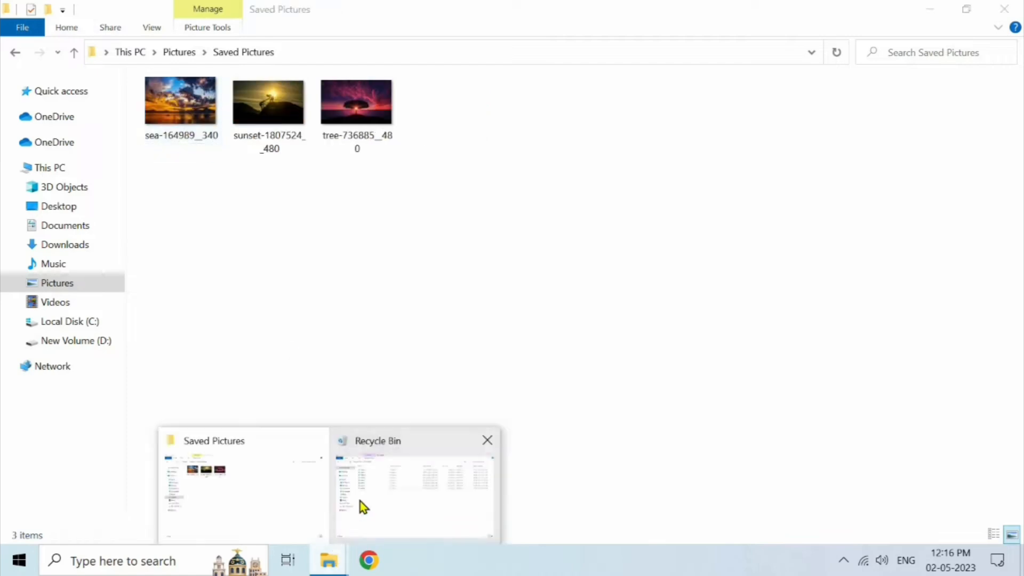
click(360, 501)
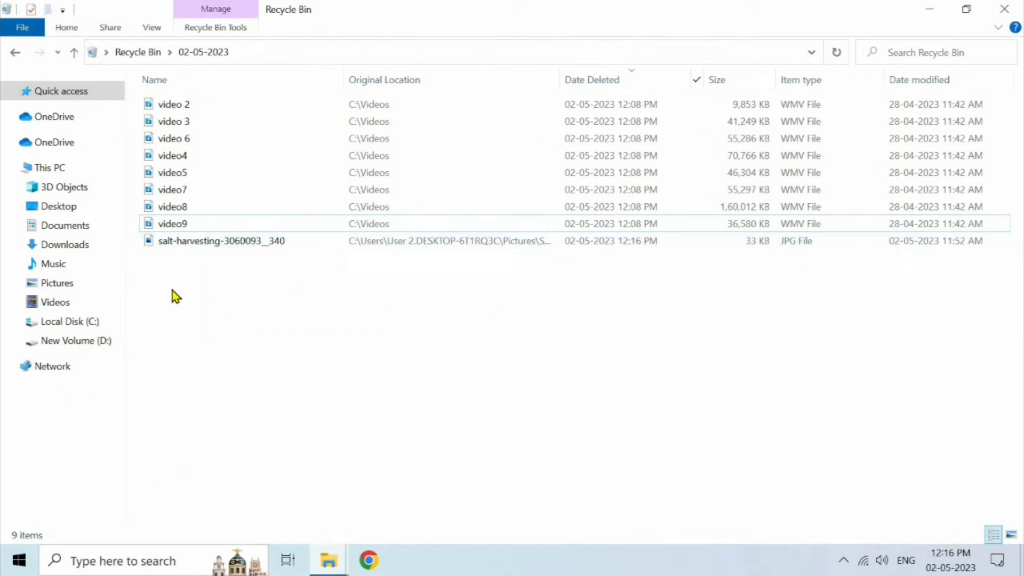
click(197, 245)
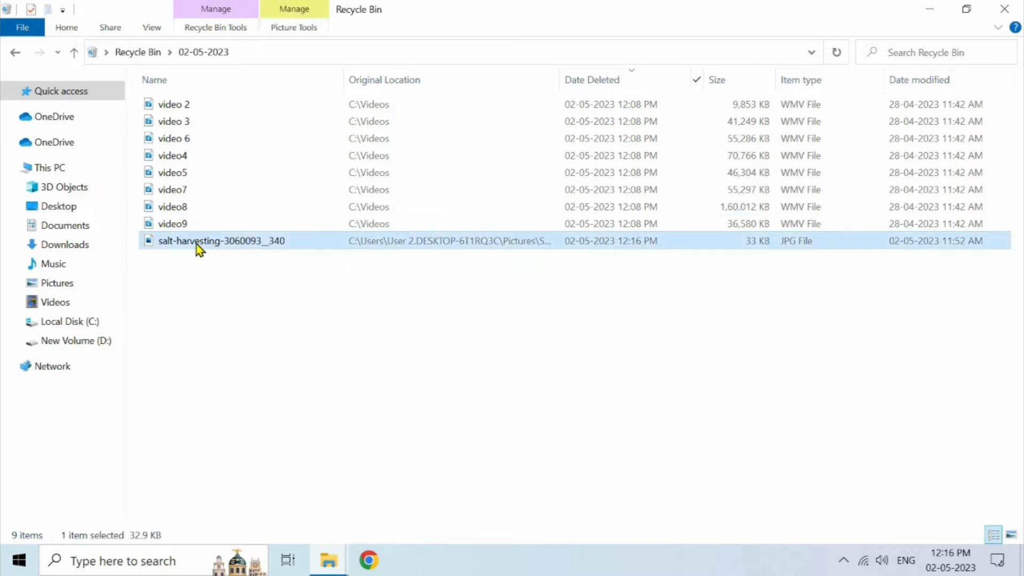
right_click(199, 245)
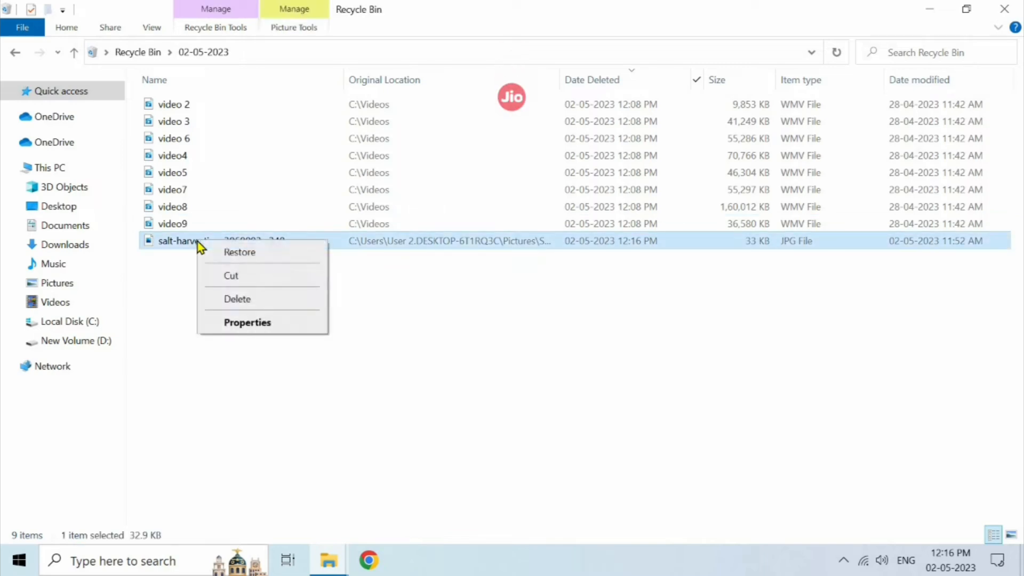
click(240, 255)
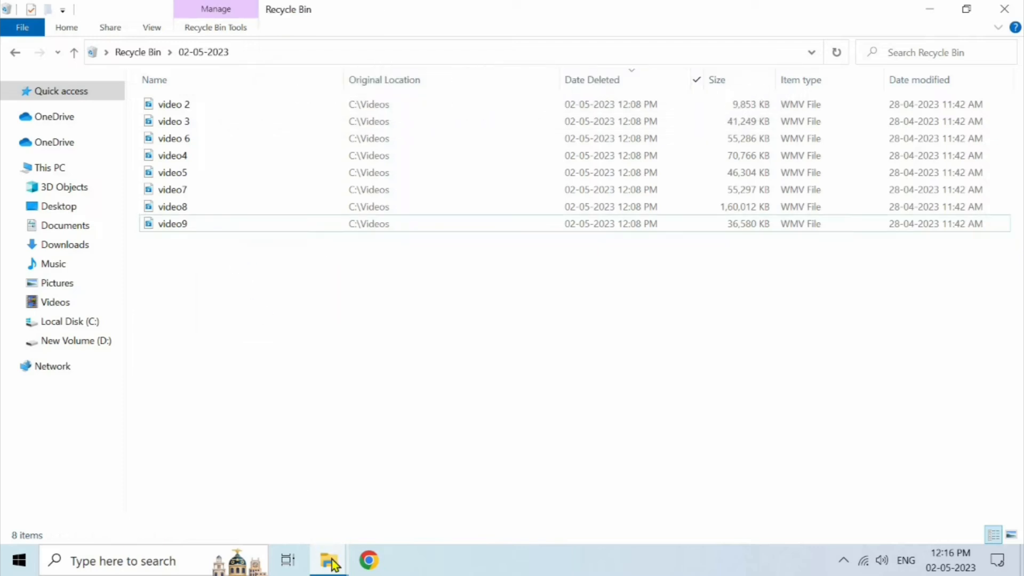
mouse_move(334, 564)
click(261, 488)
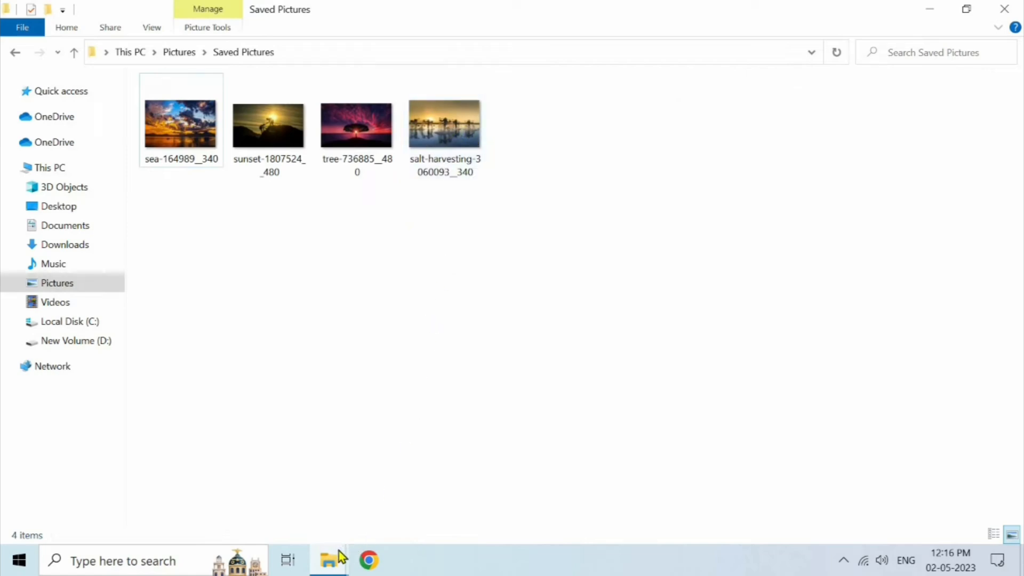
Select video 6, video4, video7, video8 and video9 in the Recycle Bin, show their restore options, and dismiss them
mouse_move(339, 549)
click(372, 480)
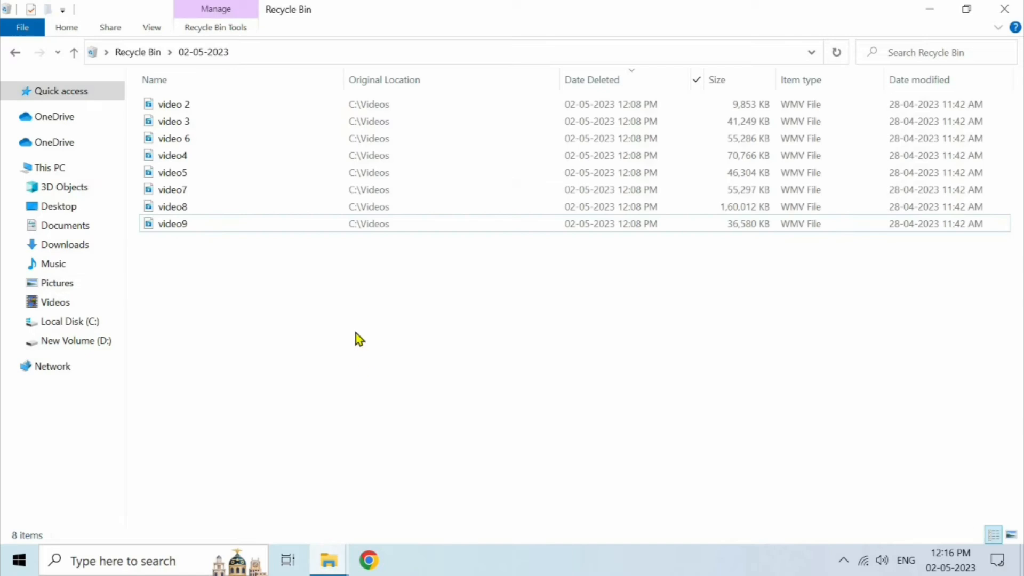
click(309, 225)
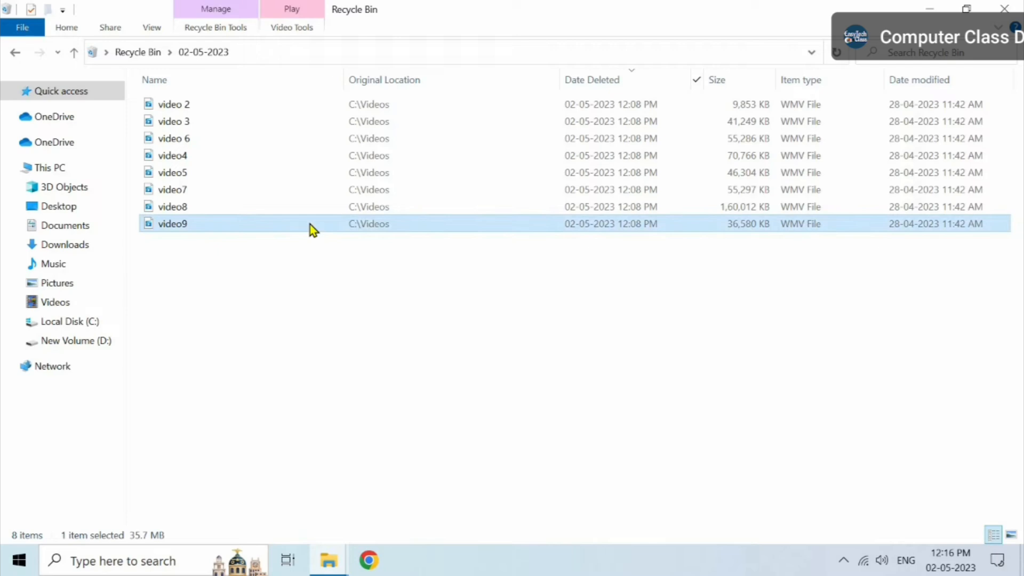
ctrl+click(311, 214)
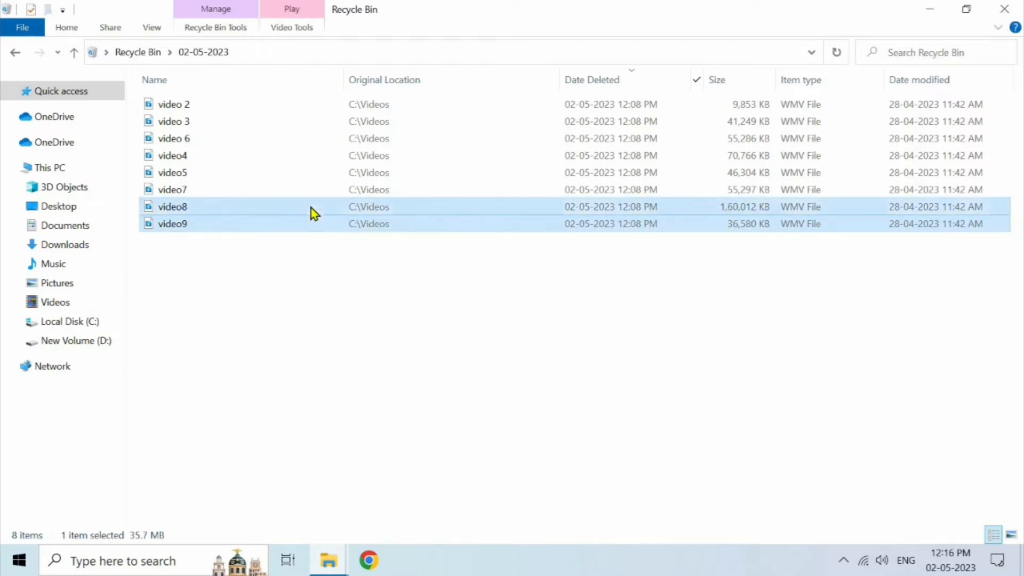
ctrl+click(312, 193)
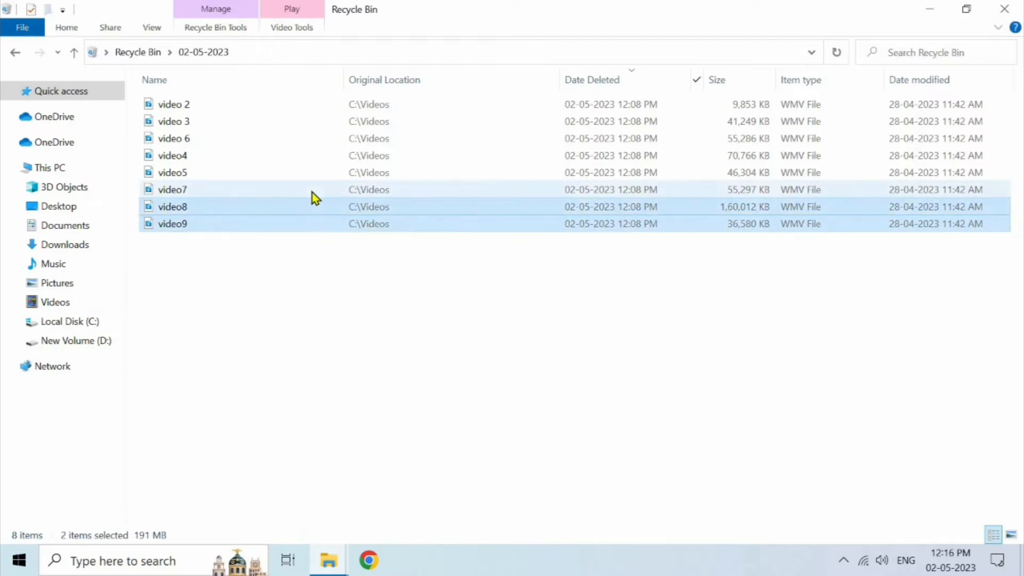
ctrl+click(317, 156)
ctrl+click(318, 139)
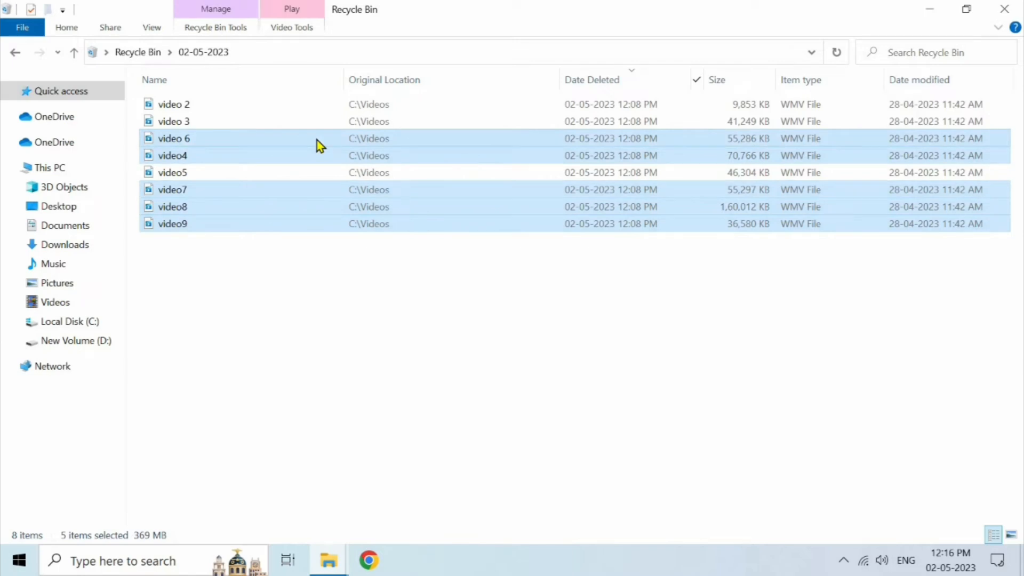
right_click(317, 141)
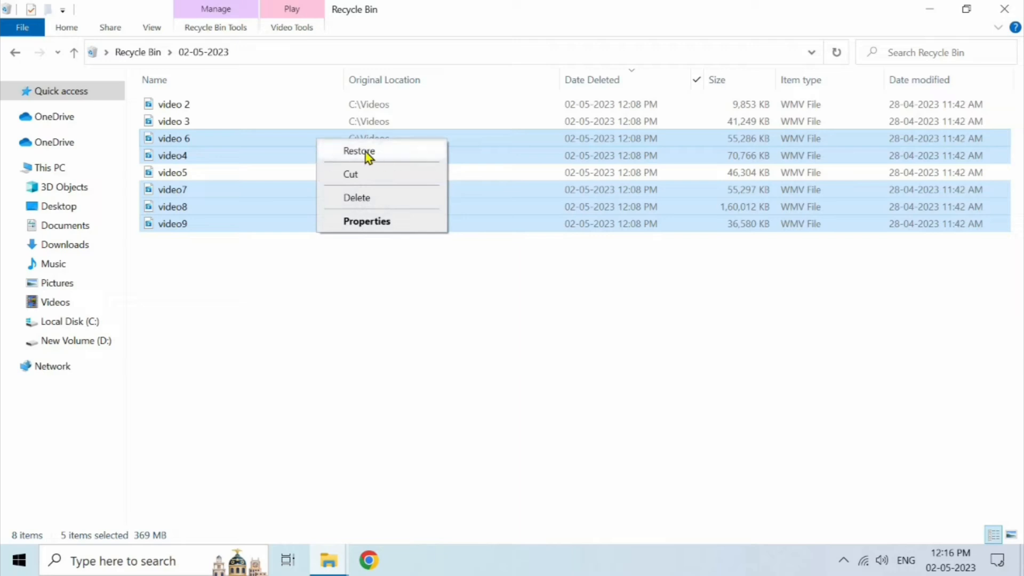
click(385, 277)
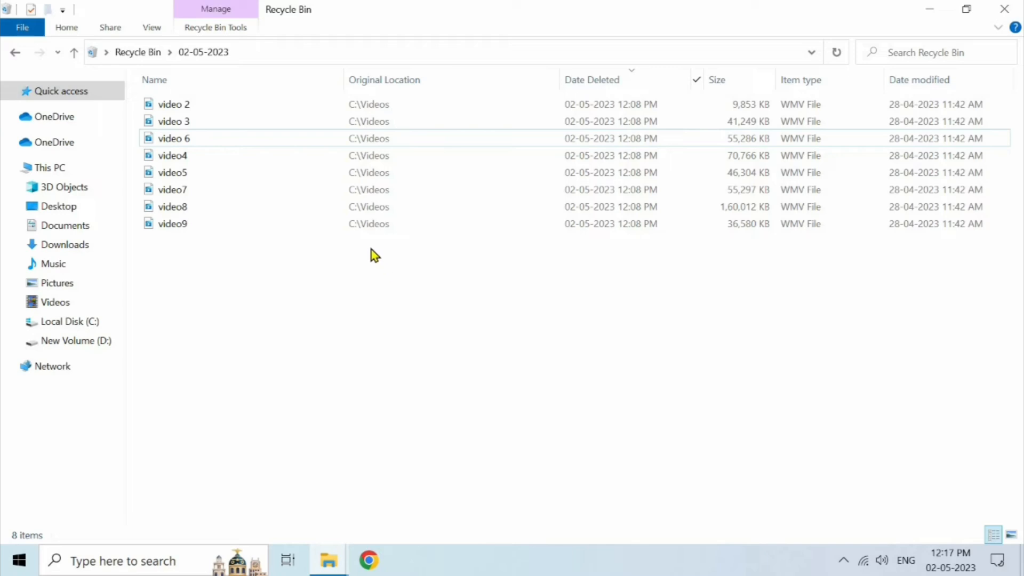
Select all the deleted videos in the Recycle Bin, show their restore options, and dismiss them
key(ctrl+a)
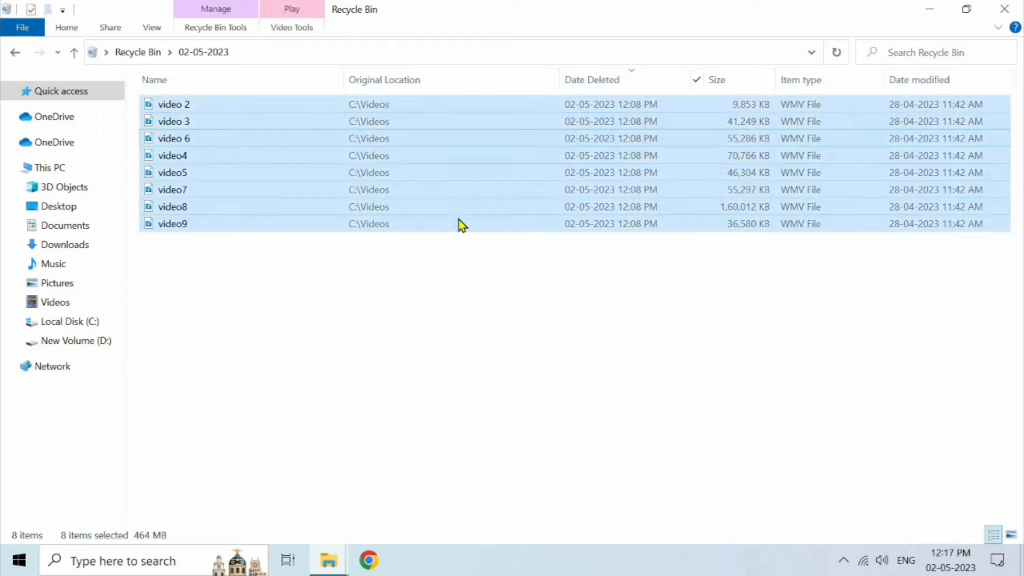
right_click(411, 177)
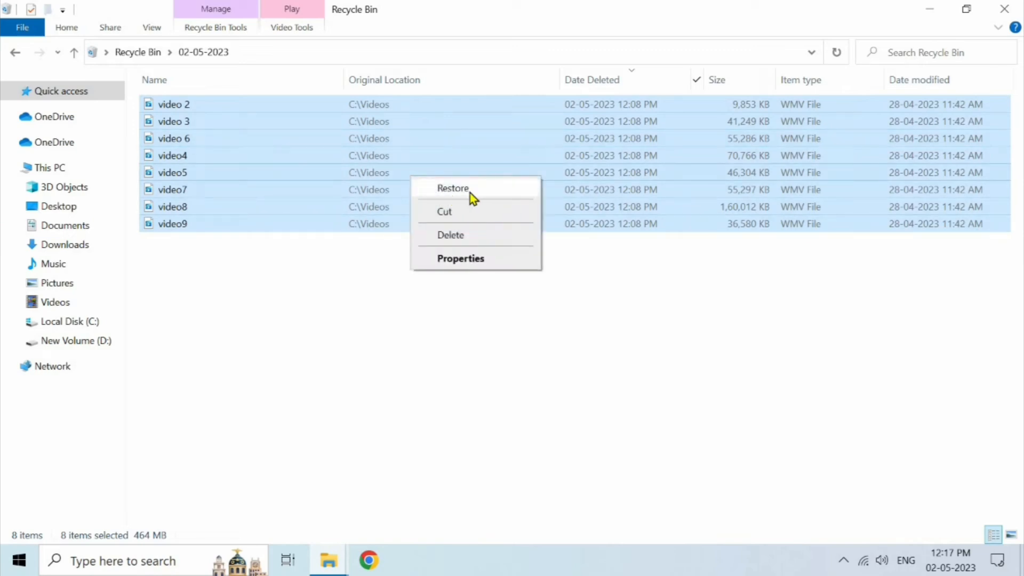
click(409, 295)
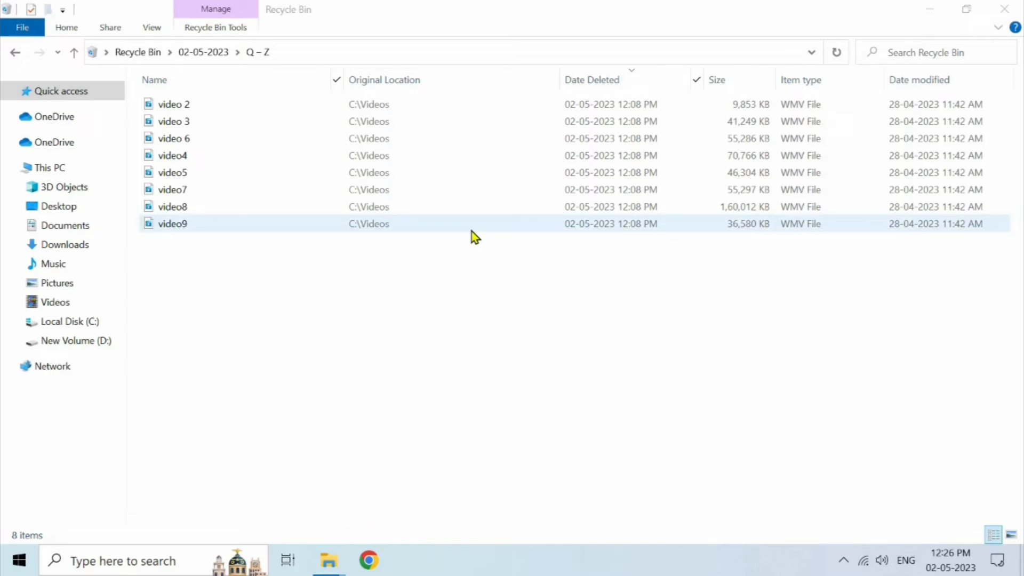
Select all the videos in the Recycle Bin, request their permanent deletion, and decline the confirmation
key(ctrl+a)
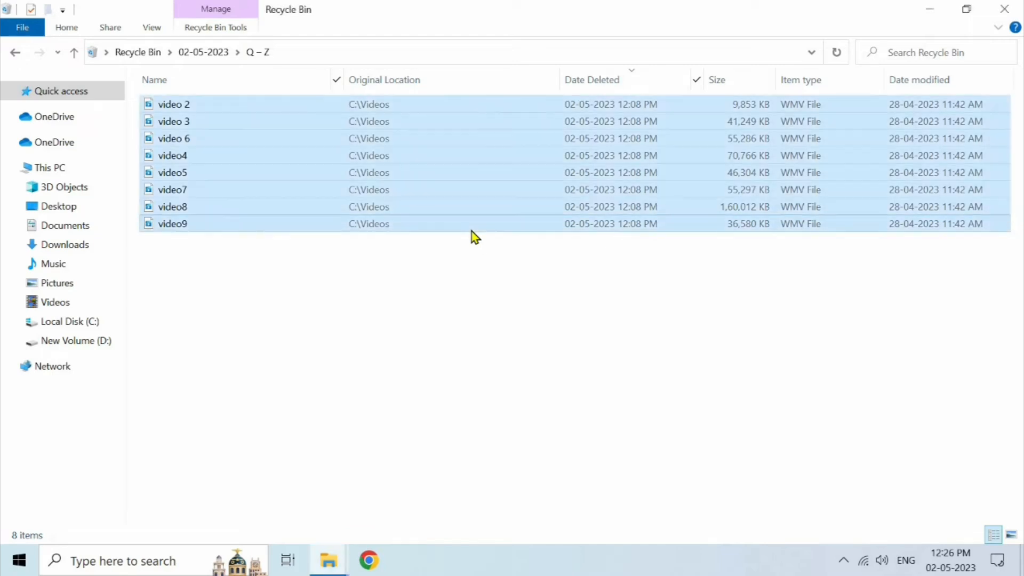
right_click(451, 167)
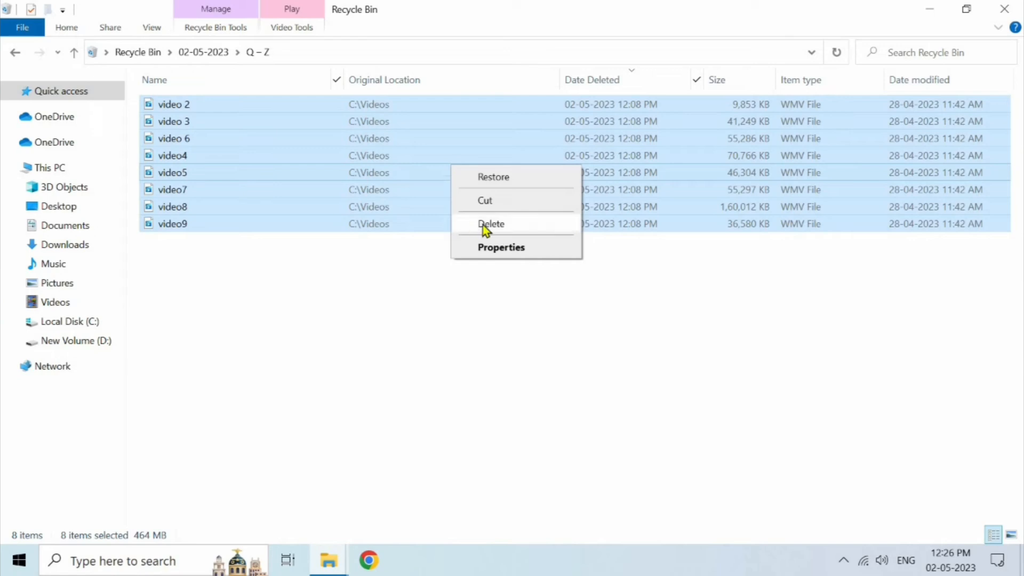
click(498, 225)
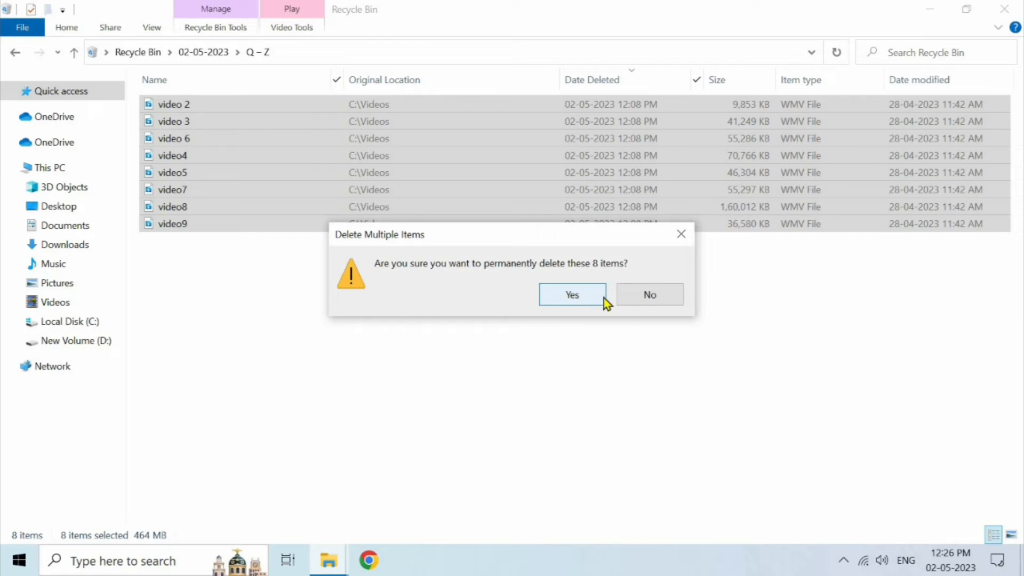
click(632, 298)
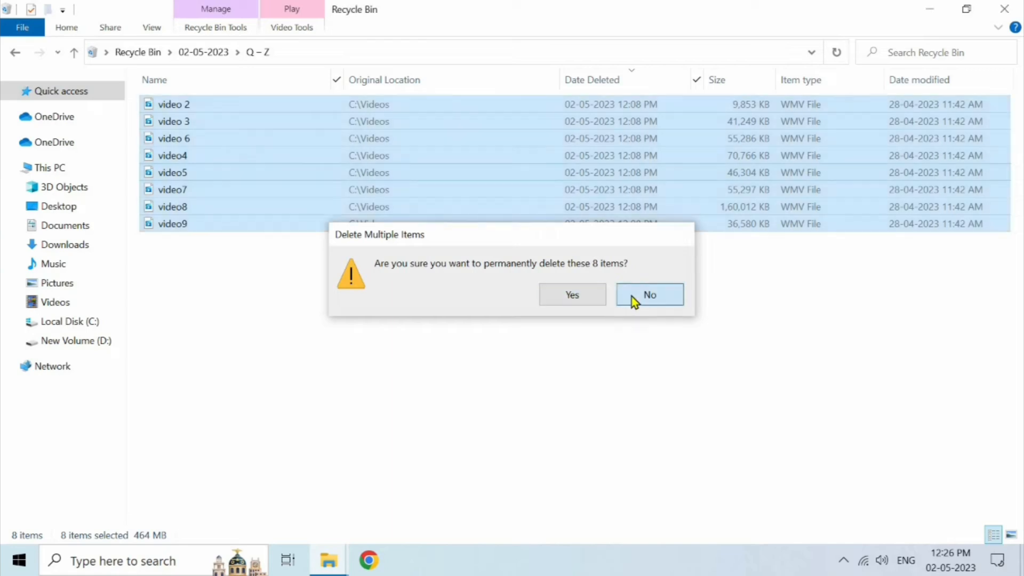
click(631, 296)
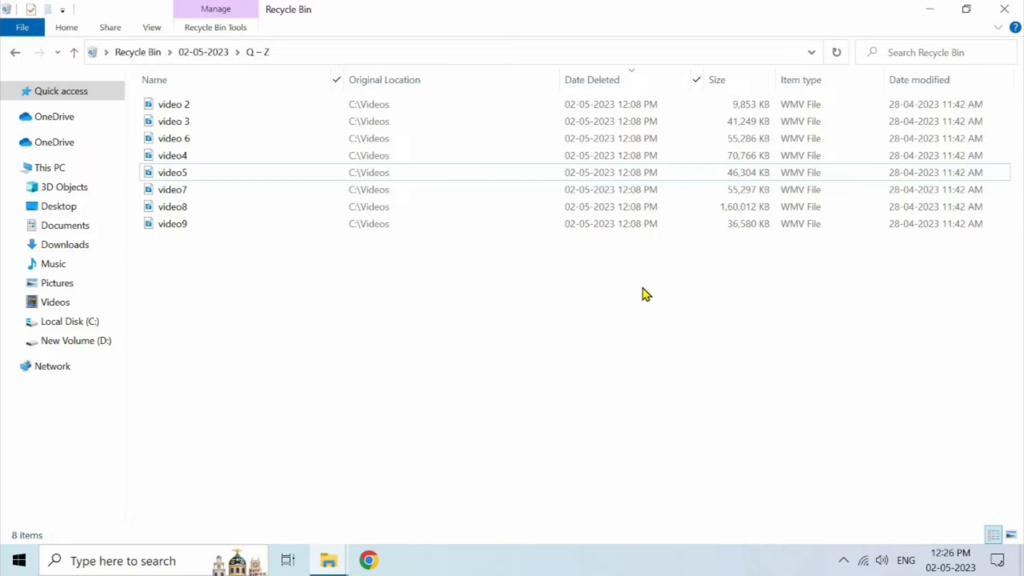
Return to the desktop, request emptying the whole Recycle Bin, and dismiss the confirmation
click(931, 14)
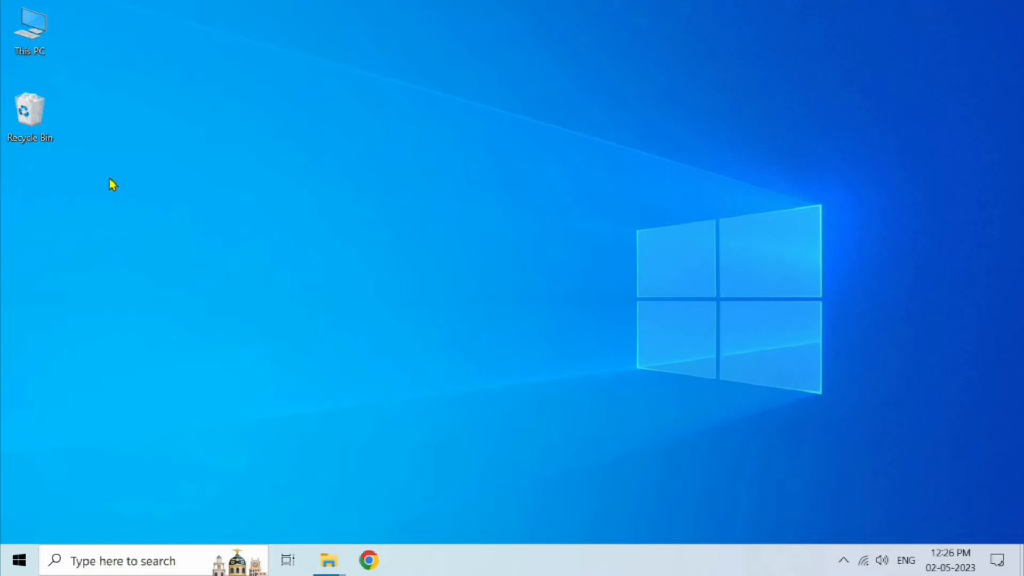
right_click(27, 116)
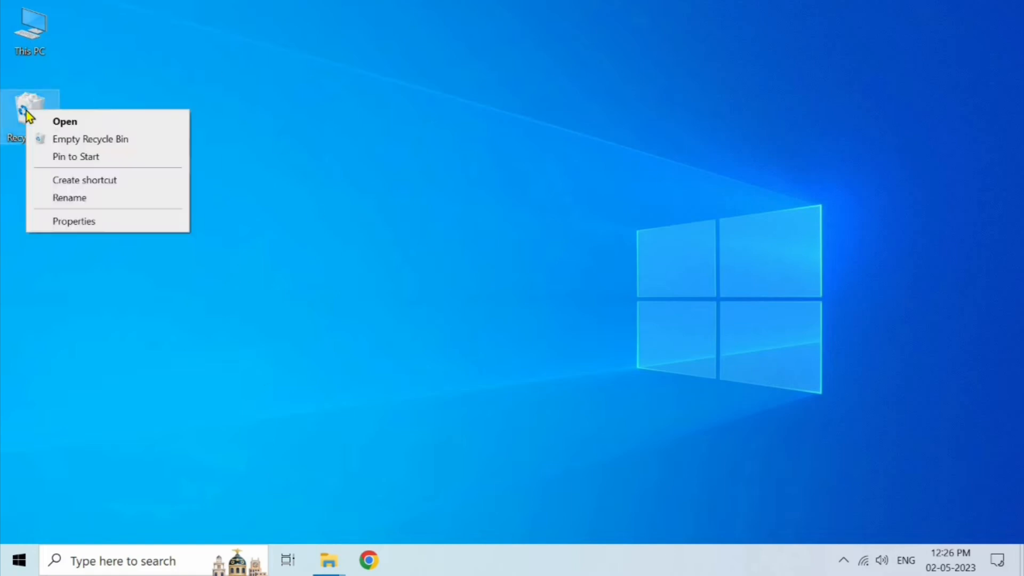
click(105, 145)
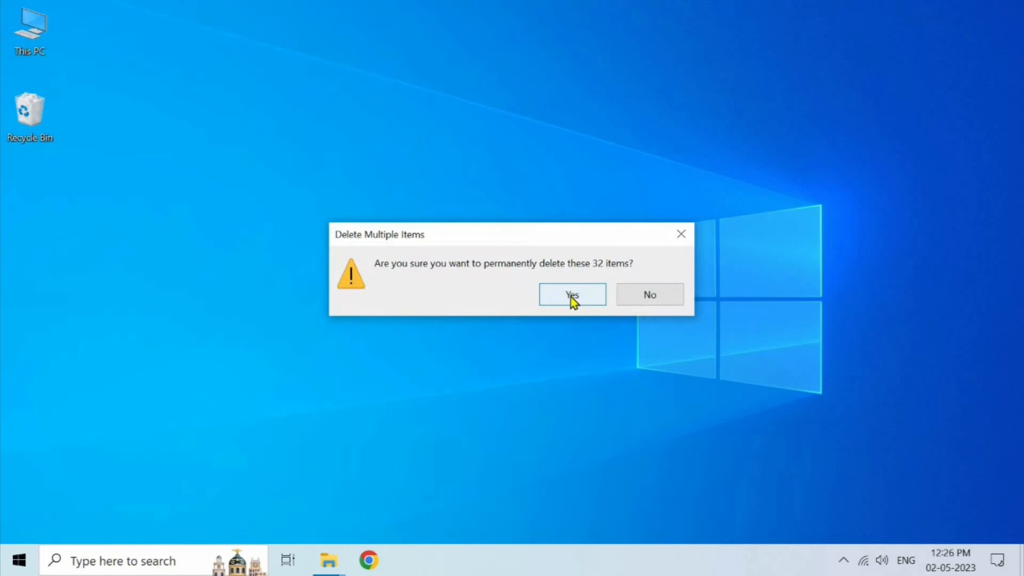
click(681, 238)
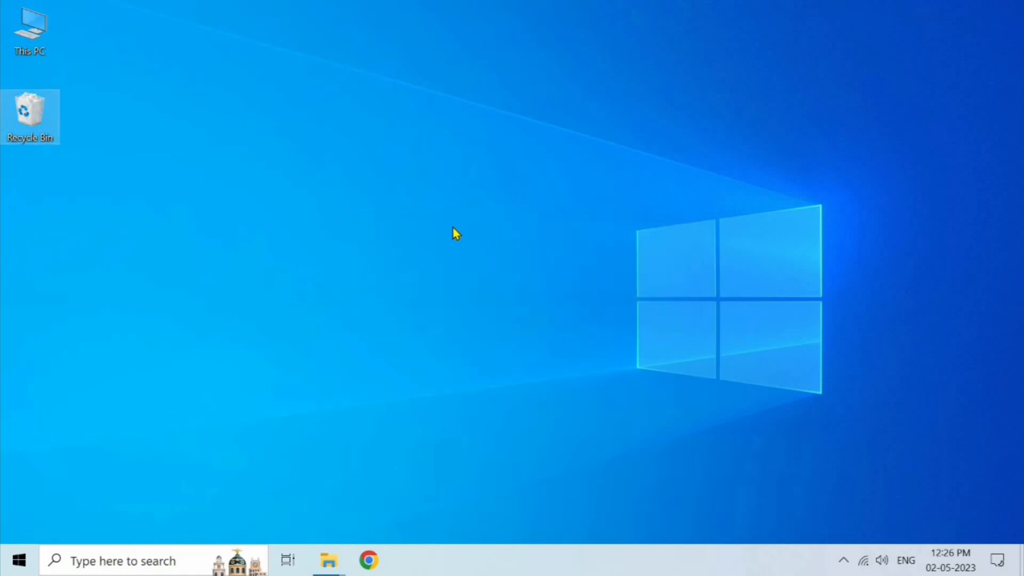
click(308, 221)
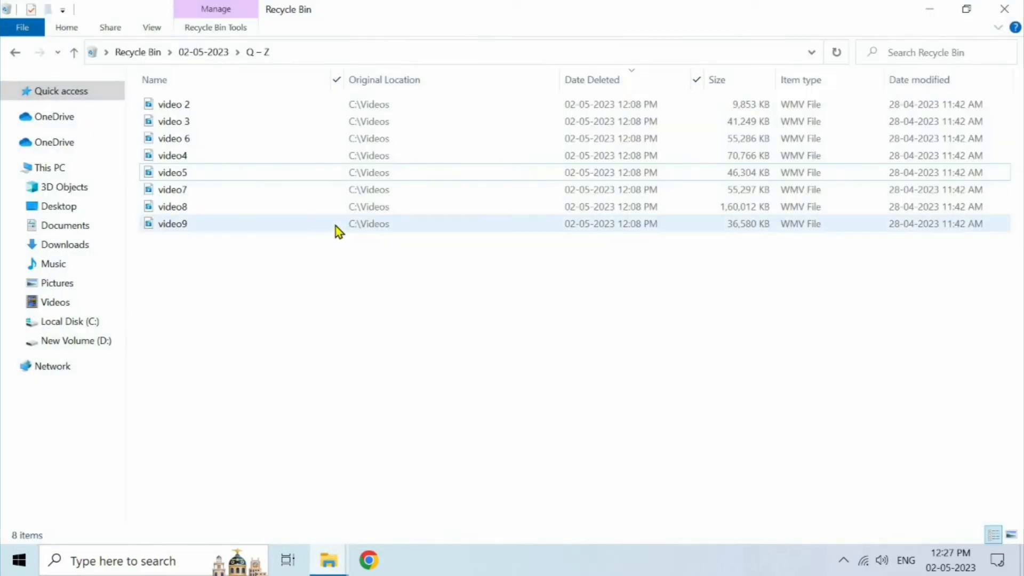
Select video4, video5, video7 and video9 in the Recycle Bin, show their available file actions, and dismiss them
click(335, 226)
ctrl+click(335, 188)
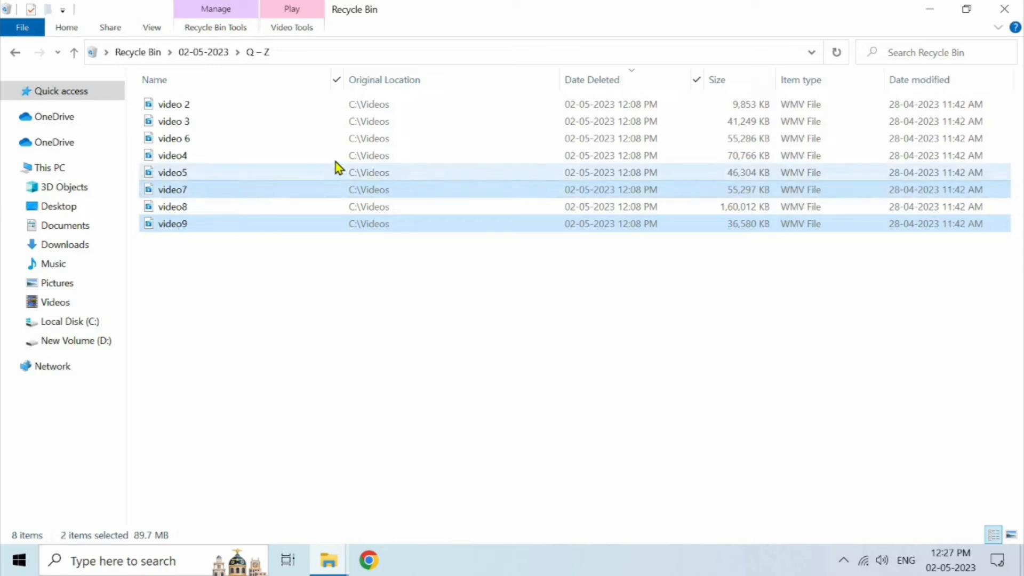
ctrl+click(335, 170)
ctrl+click(335, 153)
right_click(335, 153)
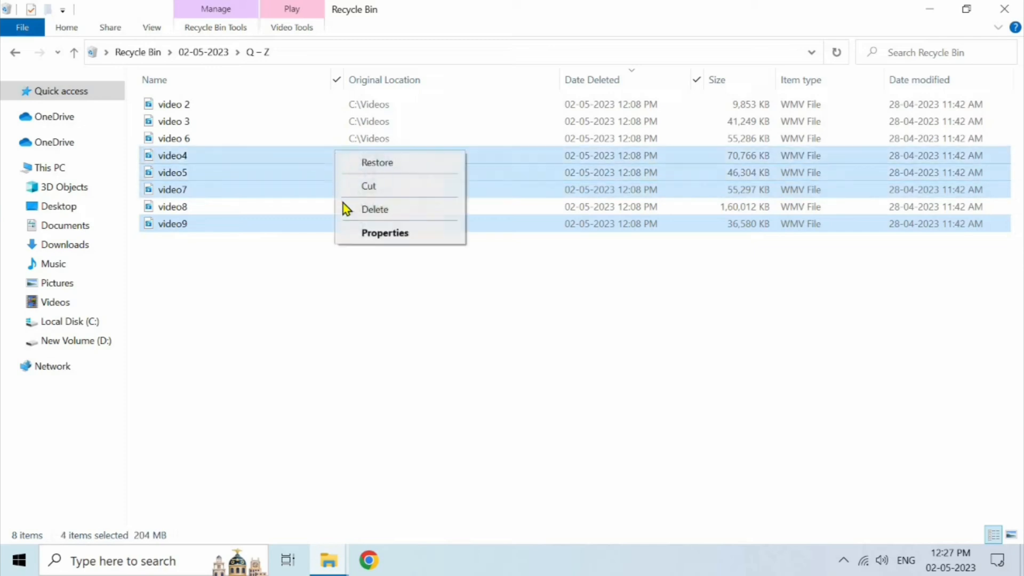
click(420, 282)
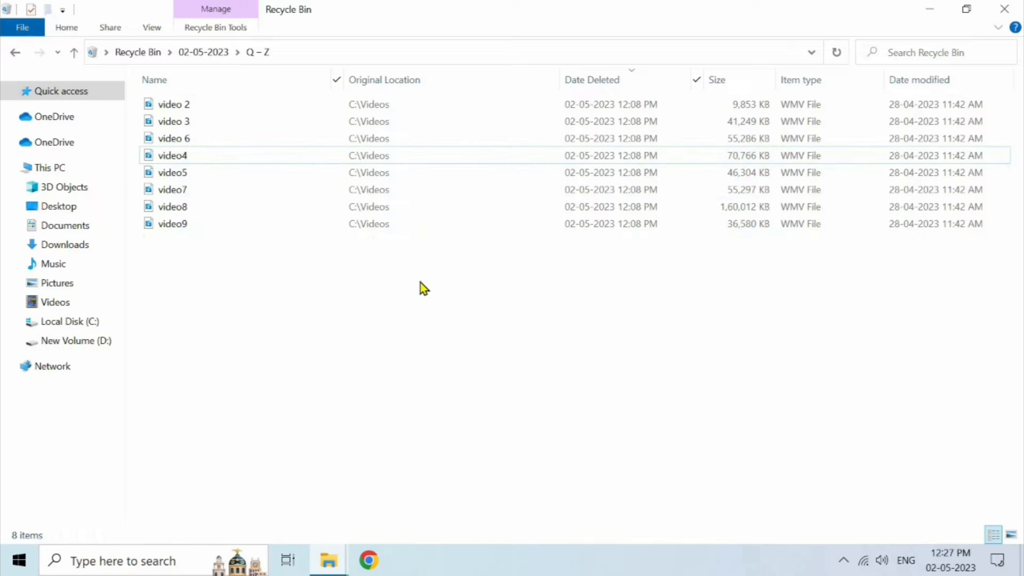
Open the Recycle Bin's properties from the desktop and compare the settings for New Volume and Local Disk (C:)
click(929, 9)
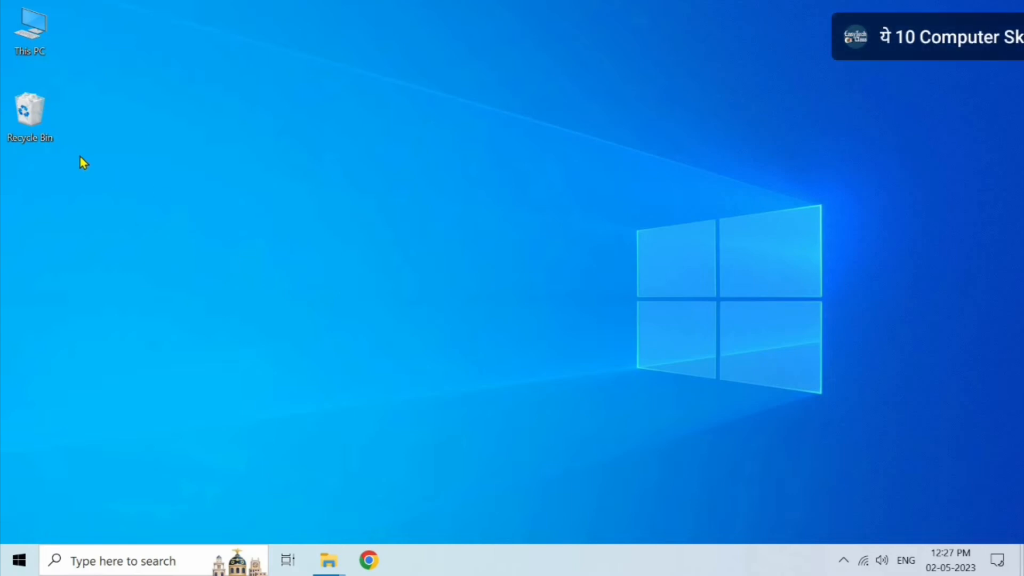
right_click(27, 113)
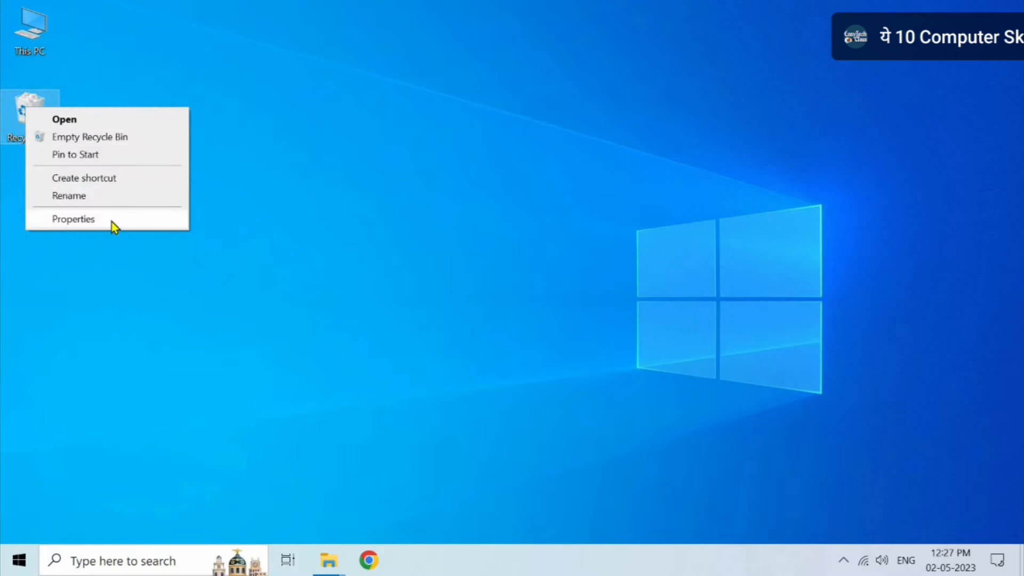
click(81, 225)
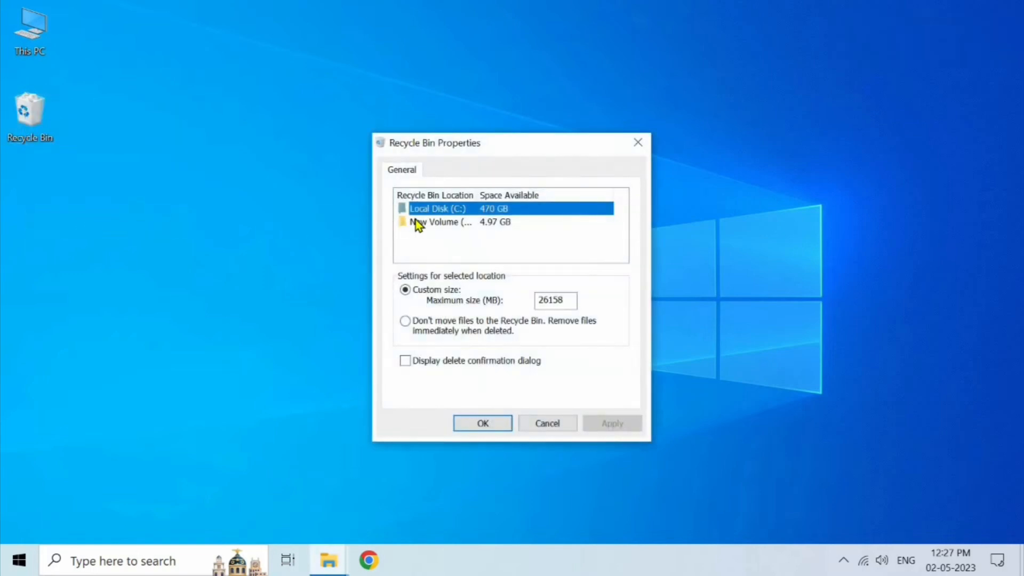
click(480, 223)
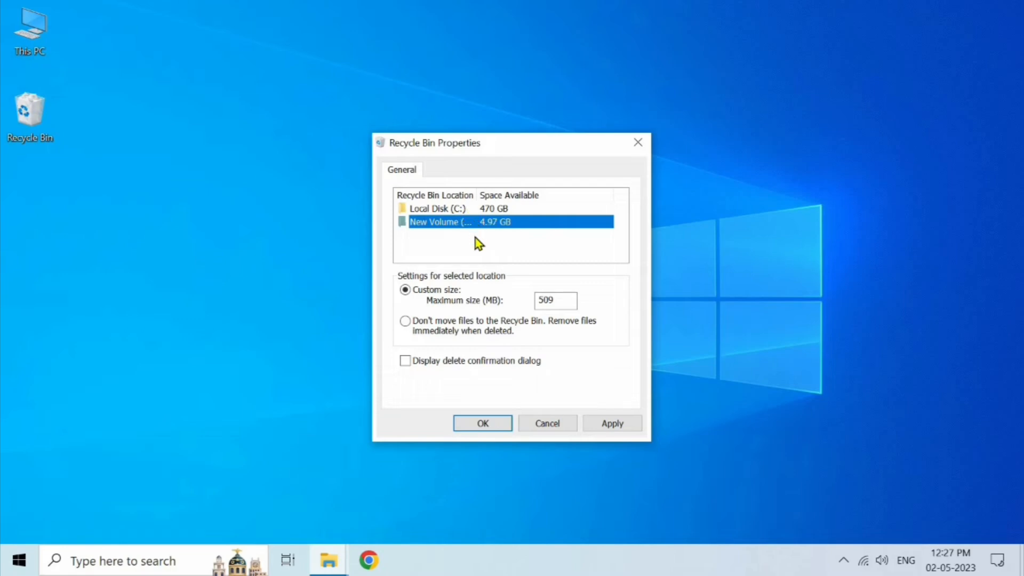
click(431, 209)
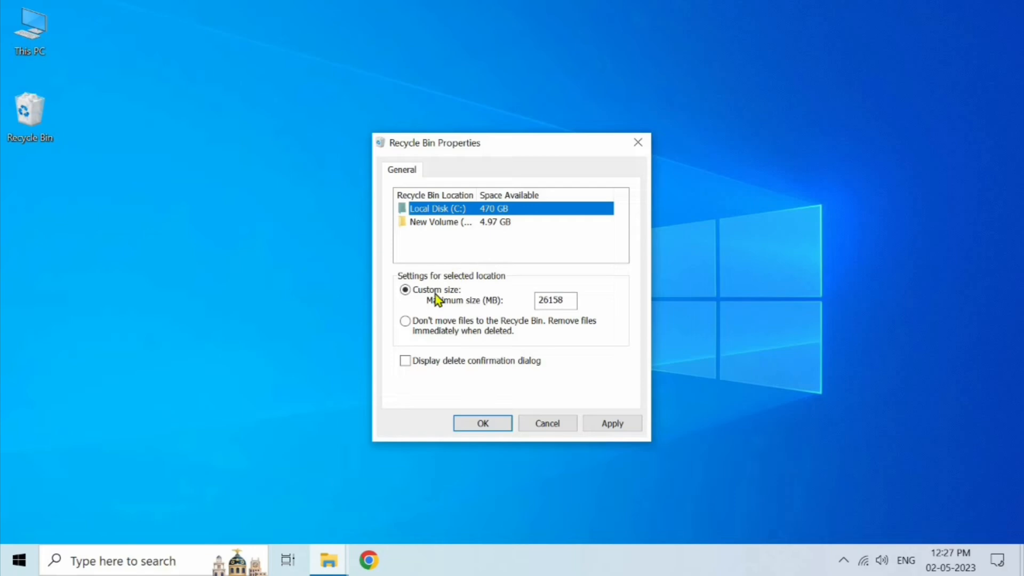
Set Local Disk (C:) to remove files immediately when deleted, enable the delete confirmation dialog, and save the settings
click(406, 322)
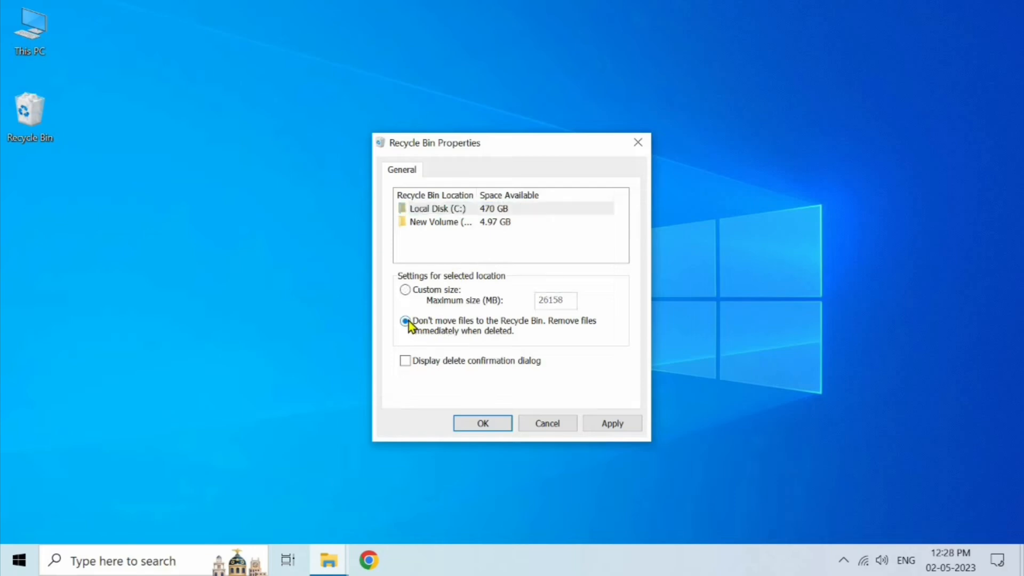
click(410, 367)
click(613, 425)
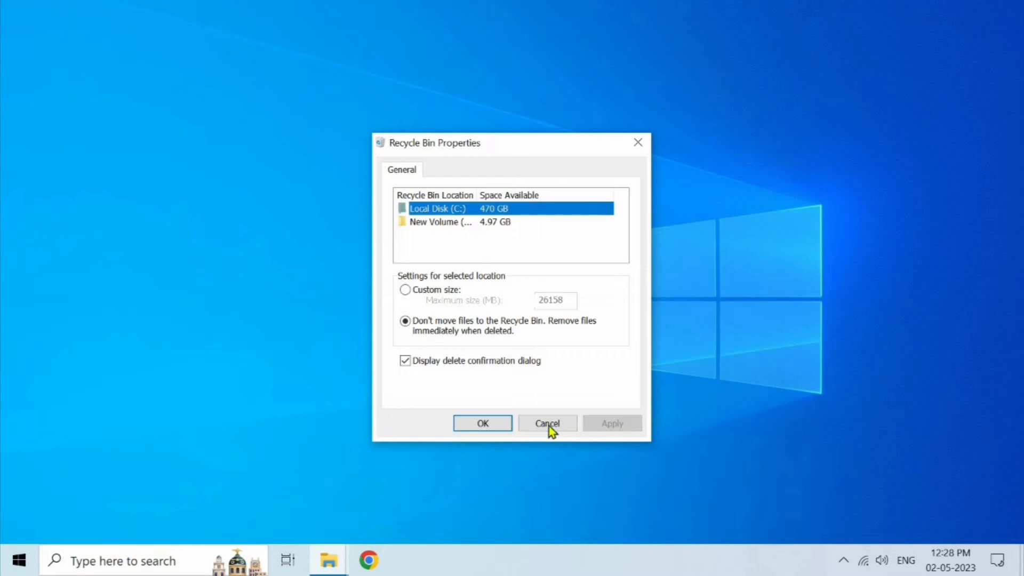
click(478, 425)
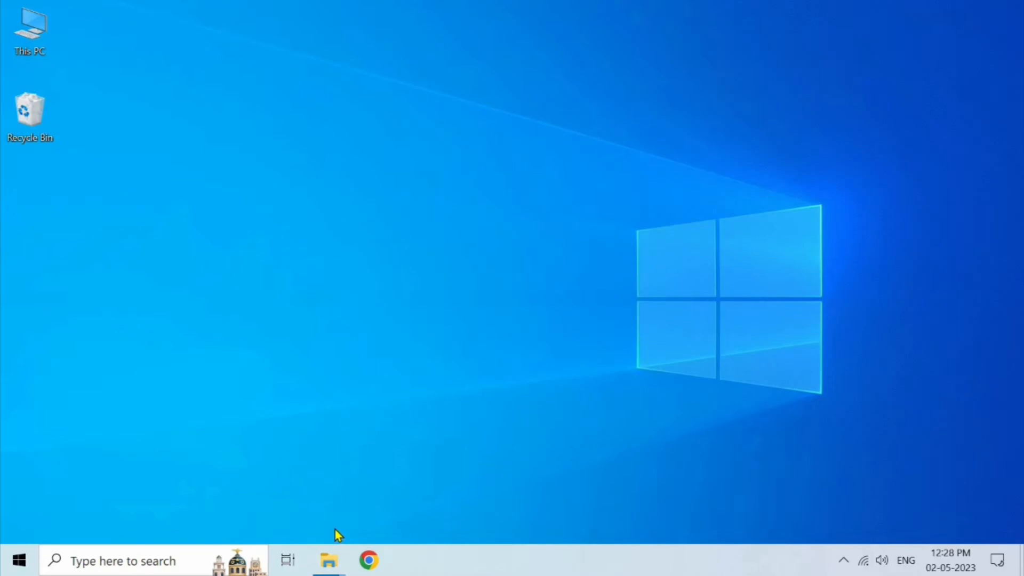
Permanently delete the sea-164989__340 image from the Saved Pictures folder, accepting the confirmation
click(331, 562)
click(282, 476)
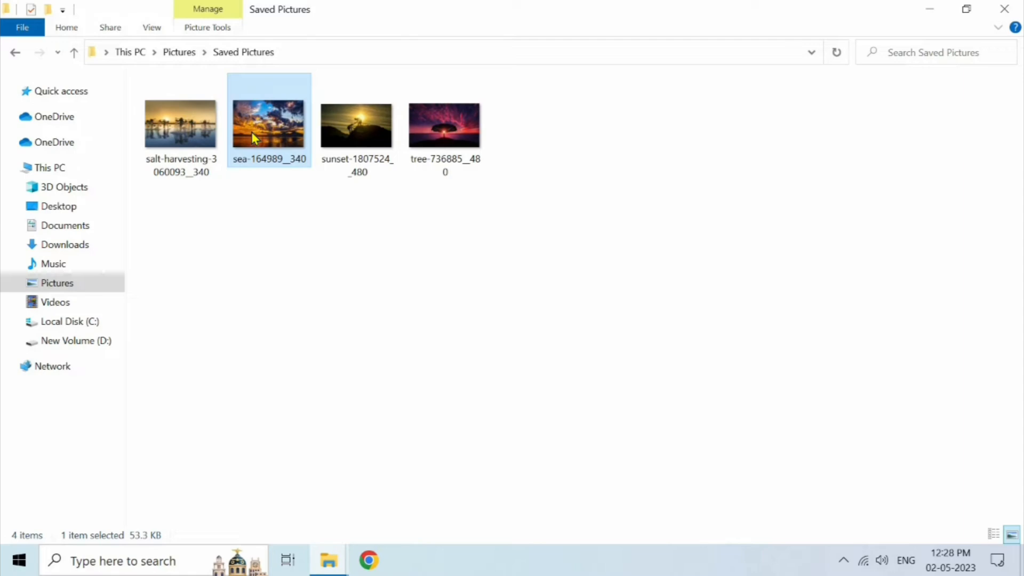
key(shift+Delete)
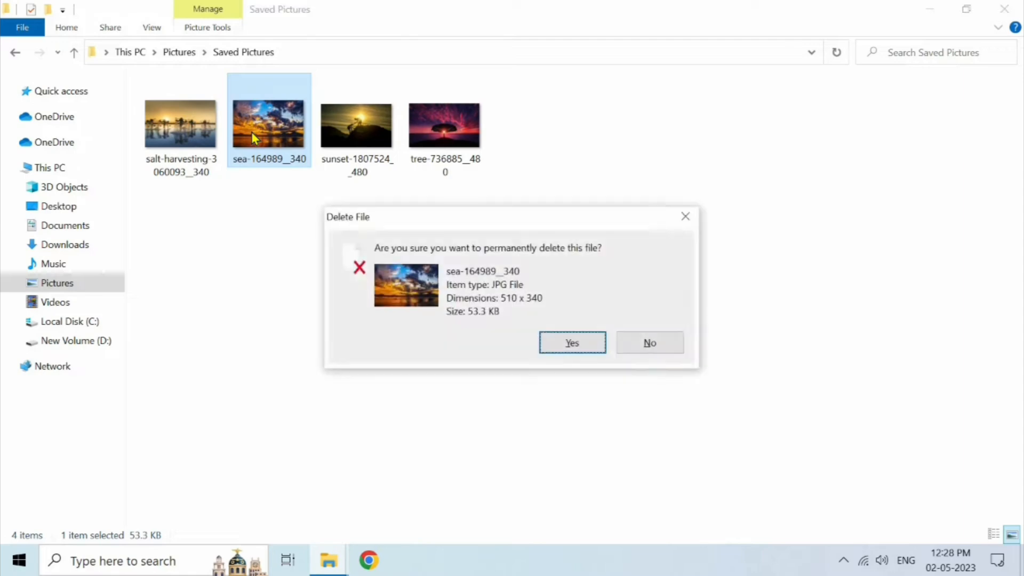
click(564, 346)
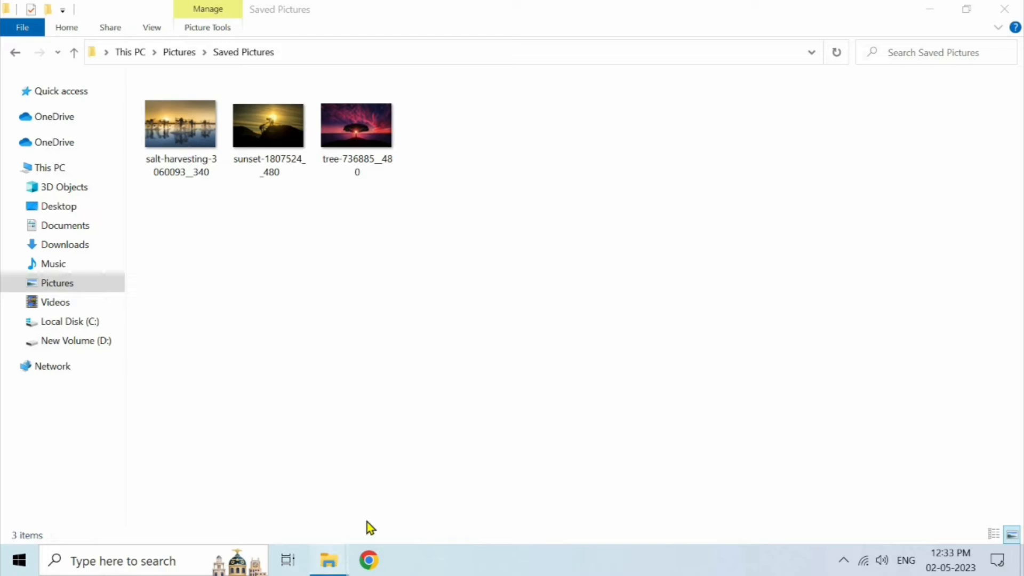
mouse_move(328, 560)
click(382, 509)
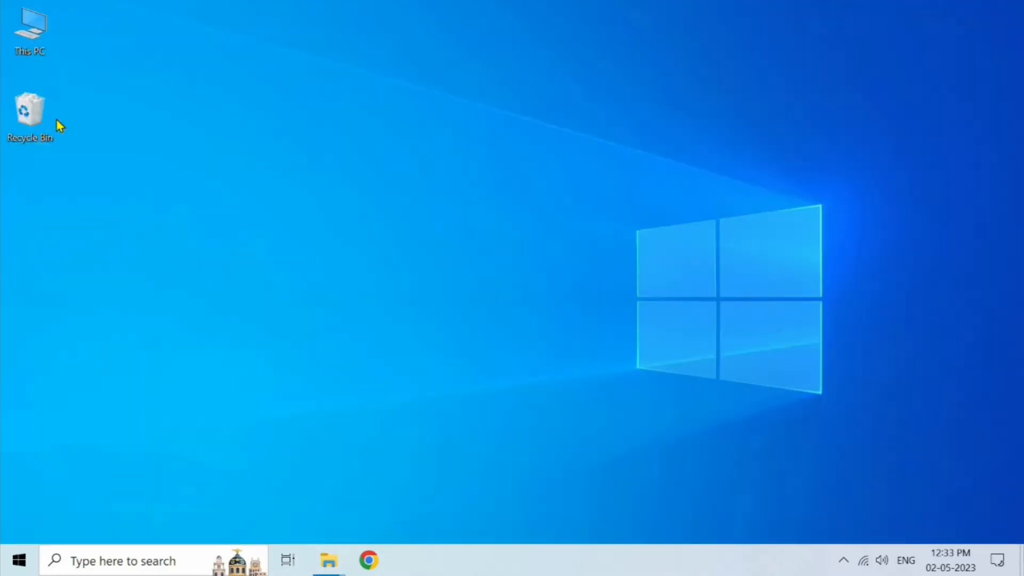
In the Recycle Bin's properties, switch Local Disk (C:) to a custom maximum size of 30000 MB and save
right_click(36, 110)
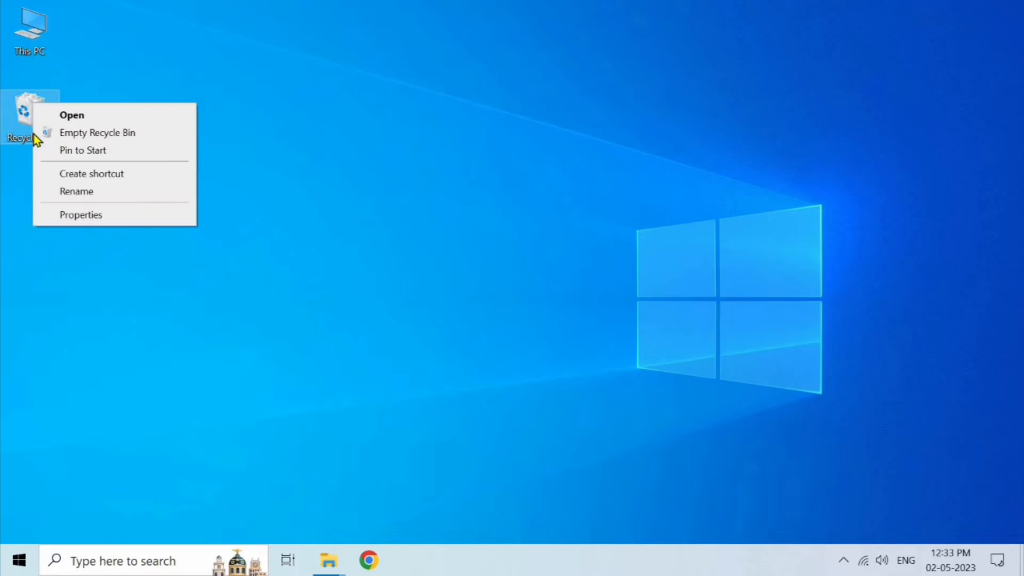
click(80, 214)
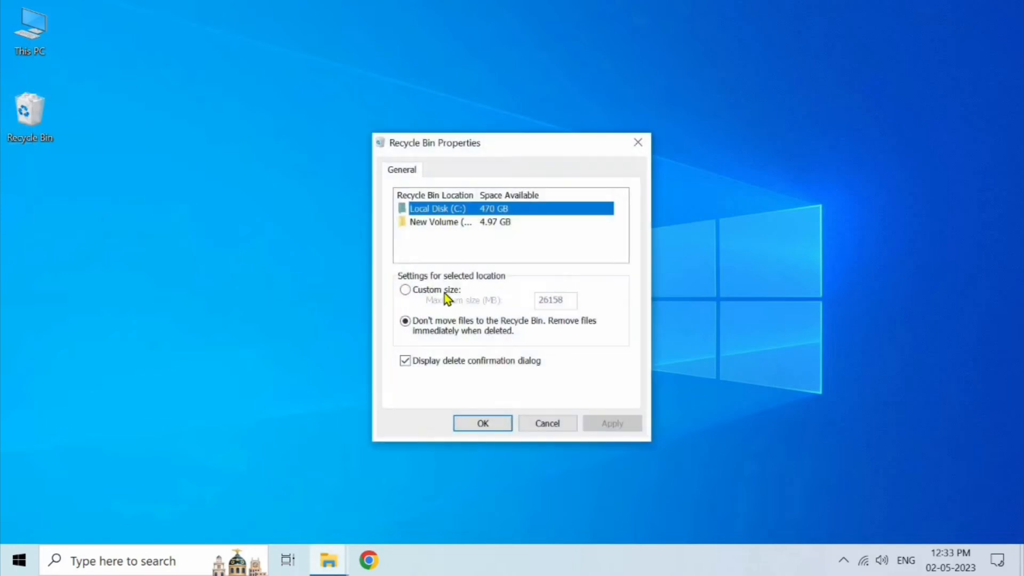
click(405, 289)
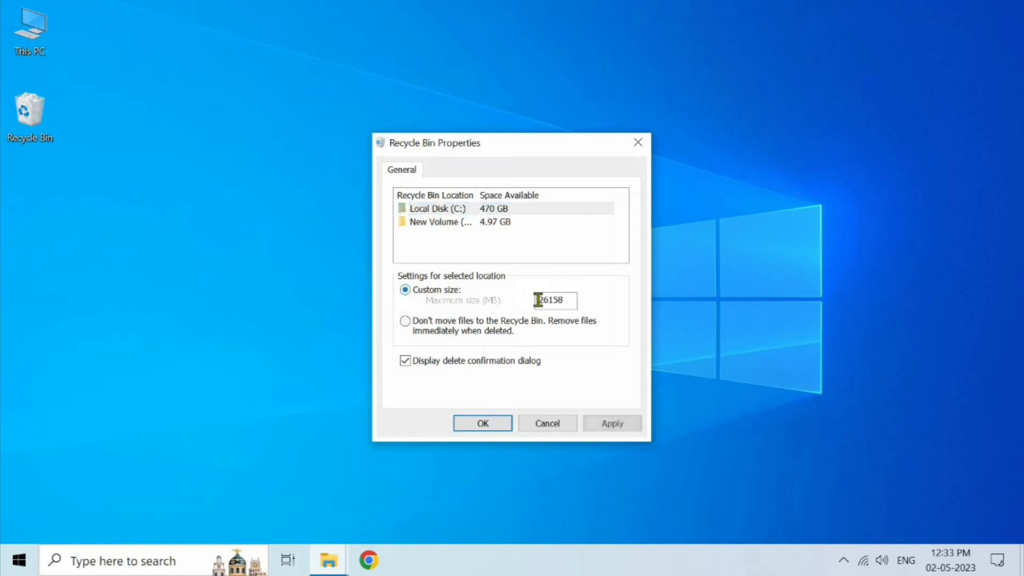
click(568, 301)
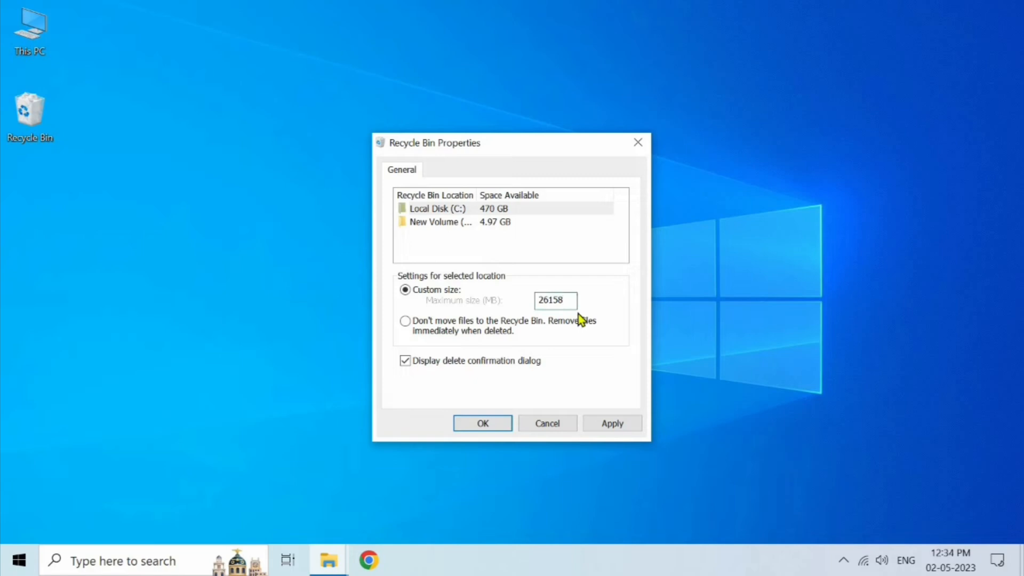
key(BackSpace)
key(BackSpace)
key(BackSpace)
key(BackSpace)
key(BackSpace)
text(30000)
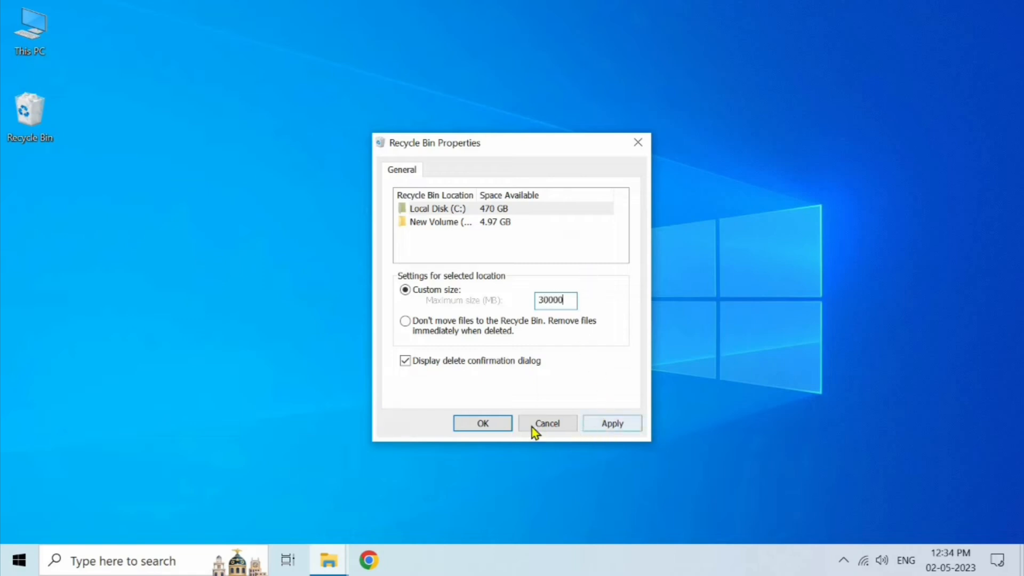
click(487, 428)
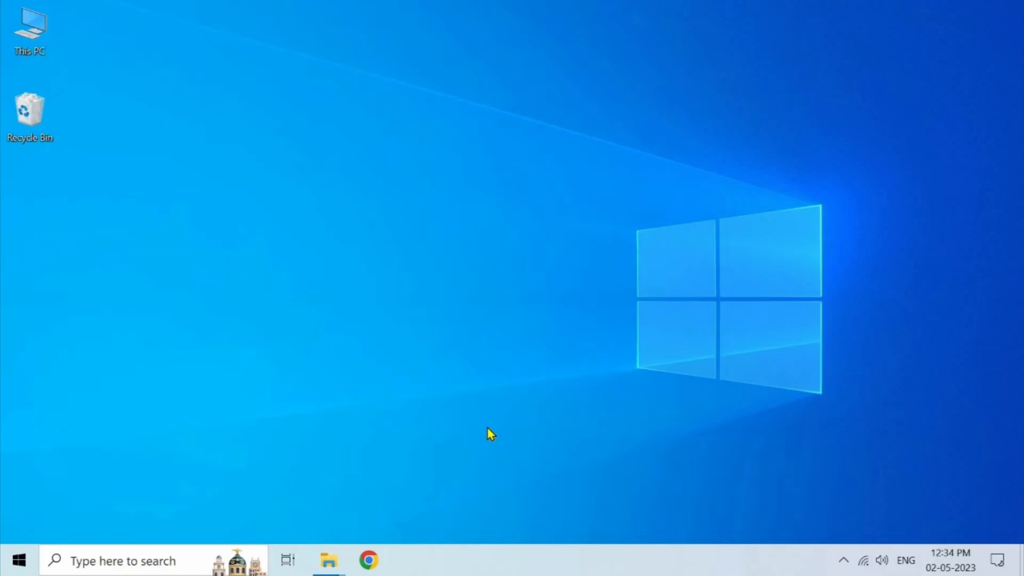